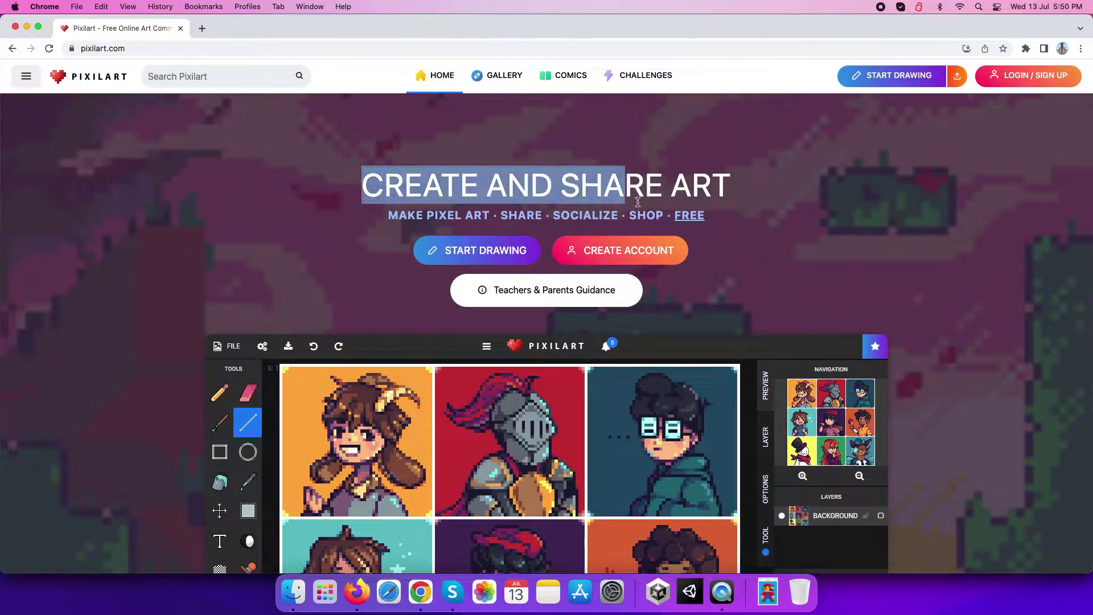
drag(370, 188, 358, 224)
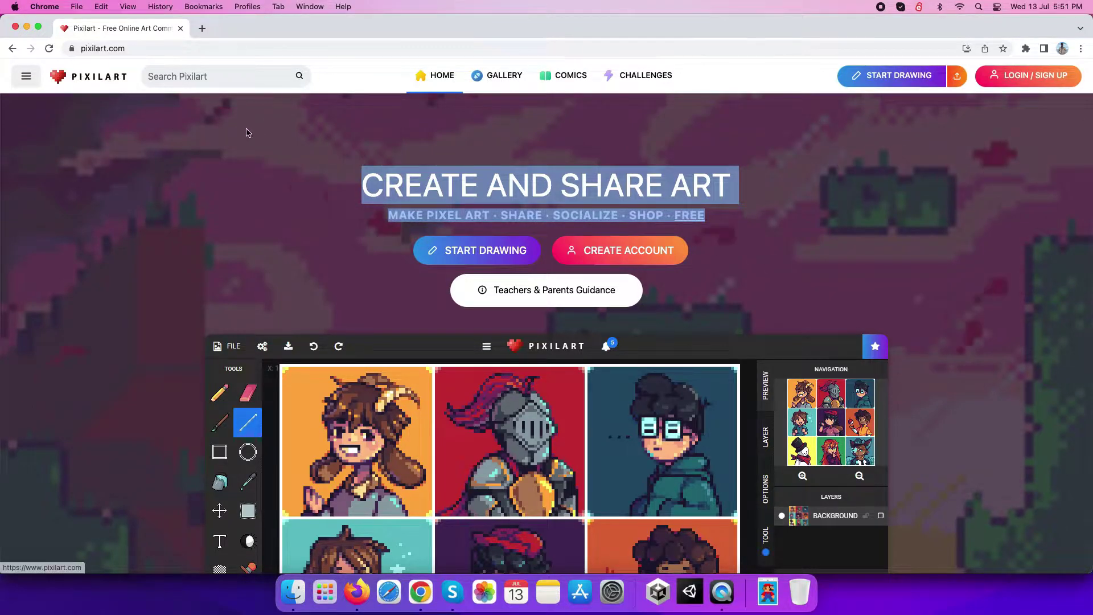
click(906, 263)
scroll(906, 263, down, 5)
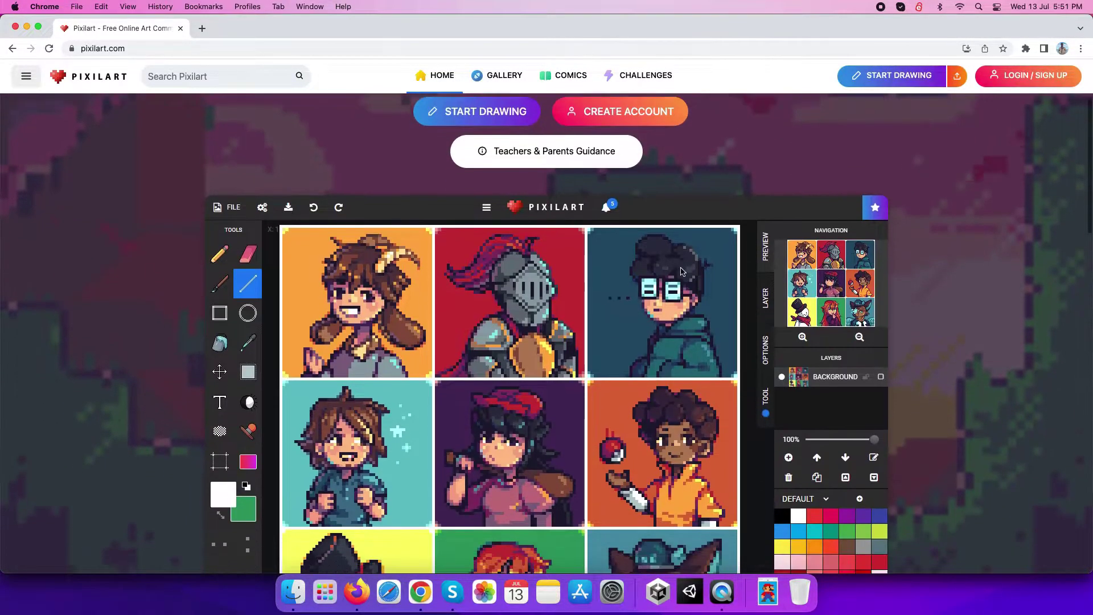
scroll(833, 258, down, 4)
scroll(681, 274, down, 3)
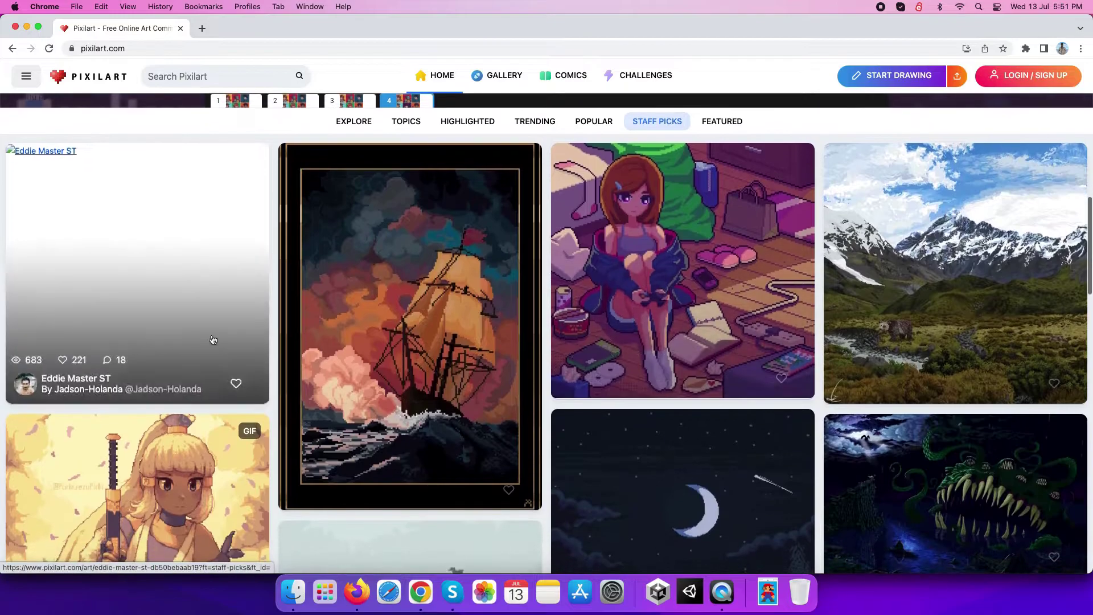
scroll(399, 268, down, 3)
scroll(291, 267, down, 3)
scroll(291, 267, down, 6)
scroll(291, 267, down, 6)
scroll(802, 303, down, 3)
scroll(801, 302, down, 3)
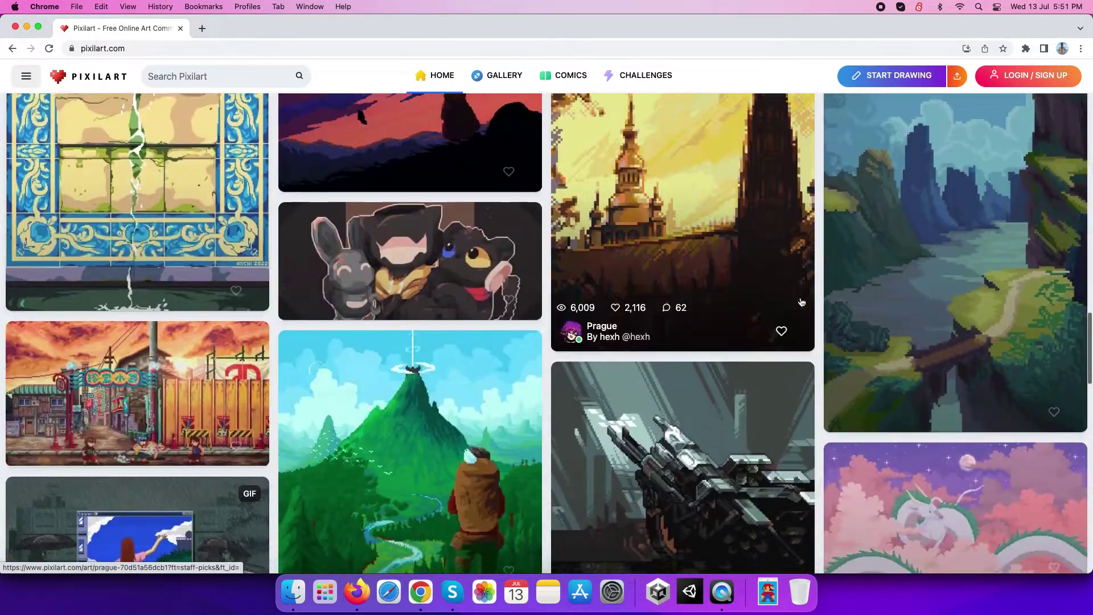
scroll(802, 302, down, 3)
scroll(968, 313, down, 2)
scroll(986, 325, down, 4)
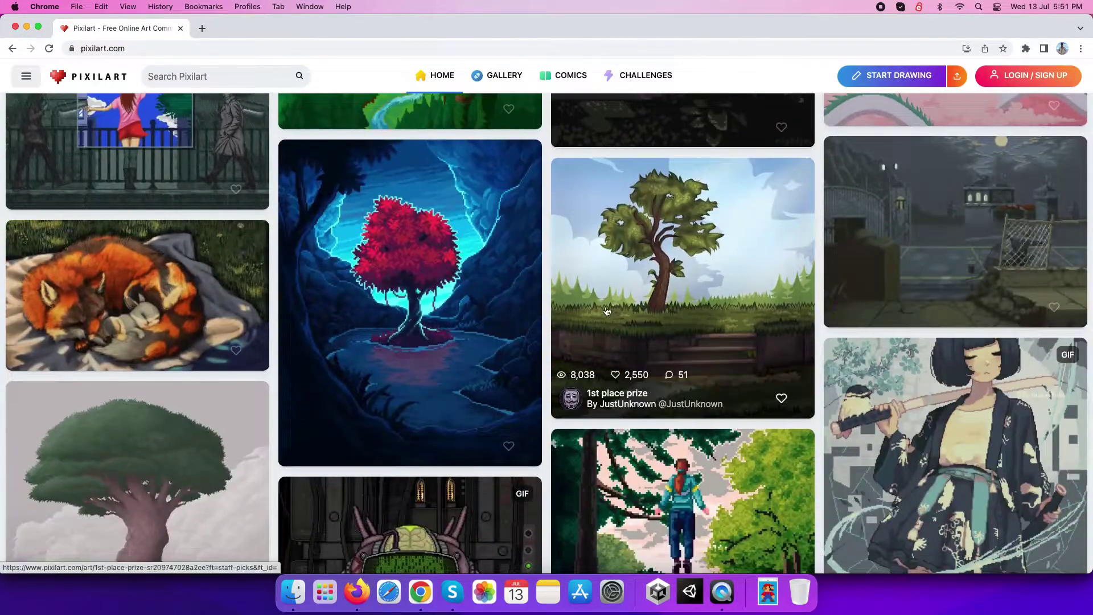
scroll(398, 370, down, 4)
scroll(563, 357, up, 8)
scroll(563, 357, up, 10)
scroll(455, 313, up, 10)
scroll(342, 256, up, 5)
scroll(278, 218, up, 2)
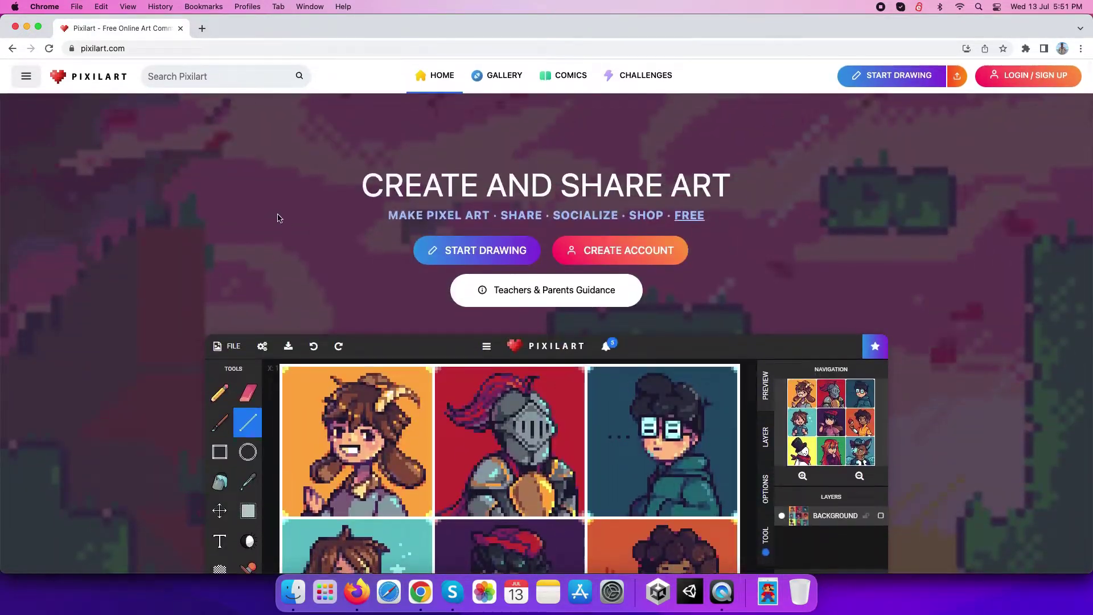
- Replace the autosaved drawing with a new blank 16×16 pixel canvas
click(488, 250)
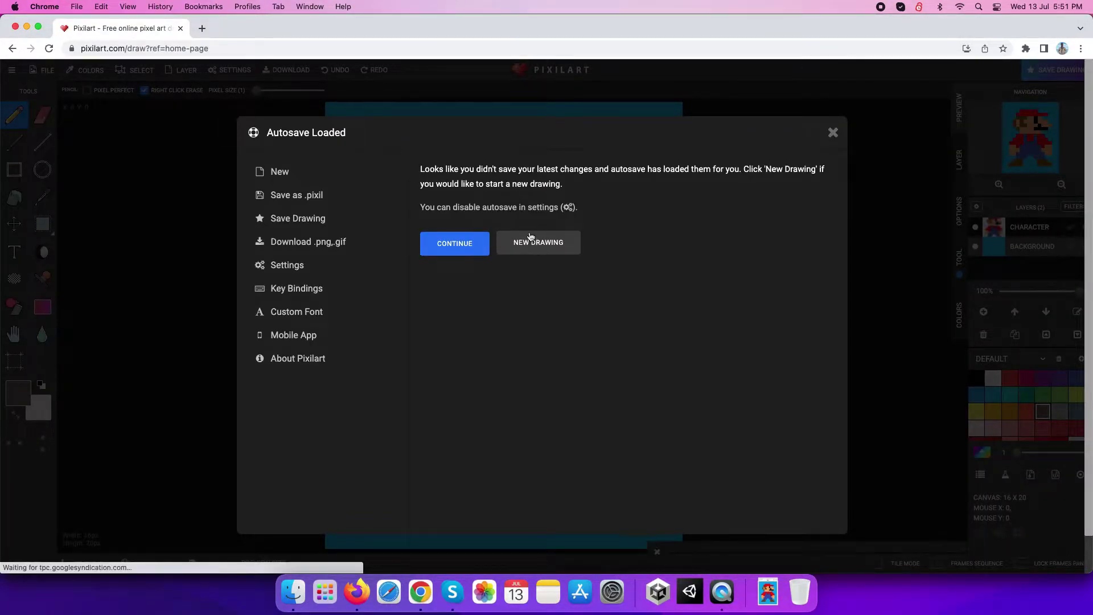
click(529, 238)
key(Tab)
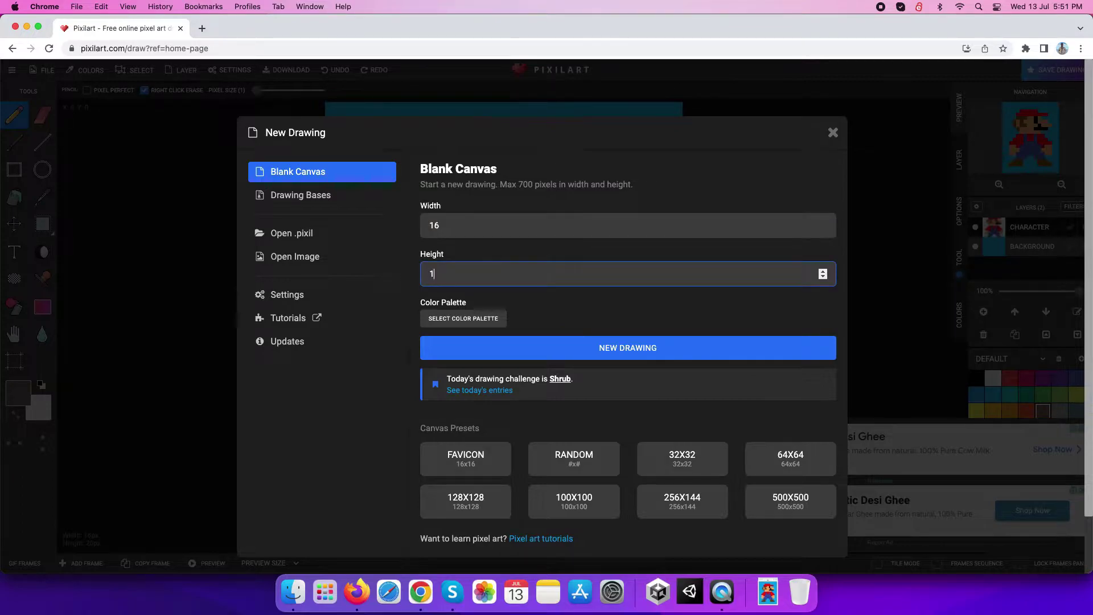
text(6)
click(616, 350)
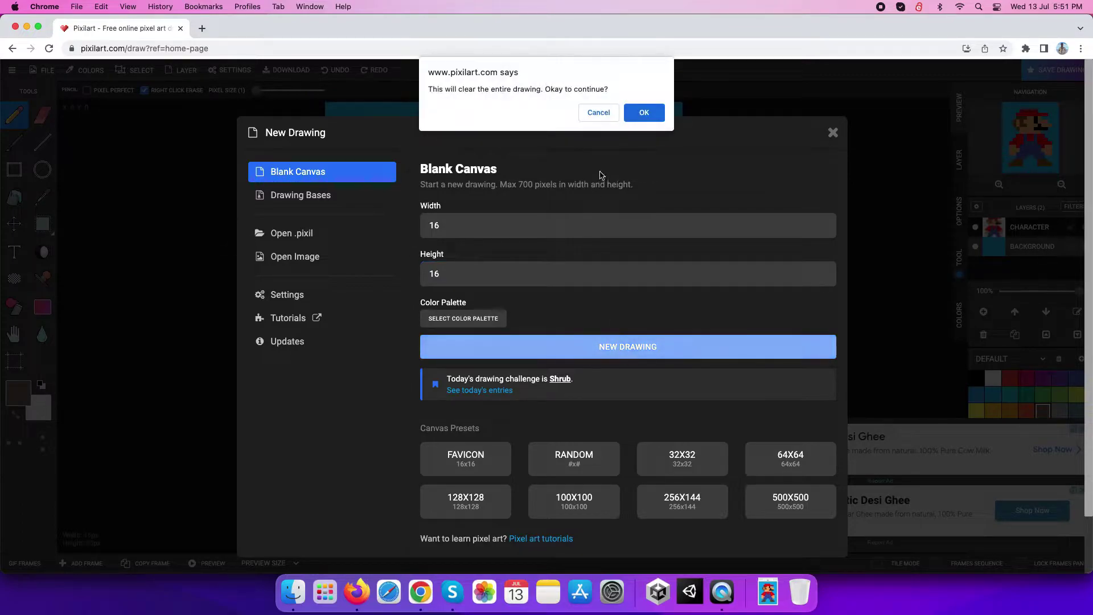
click(644, 113)
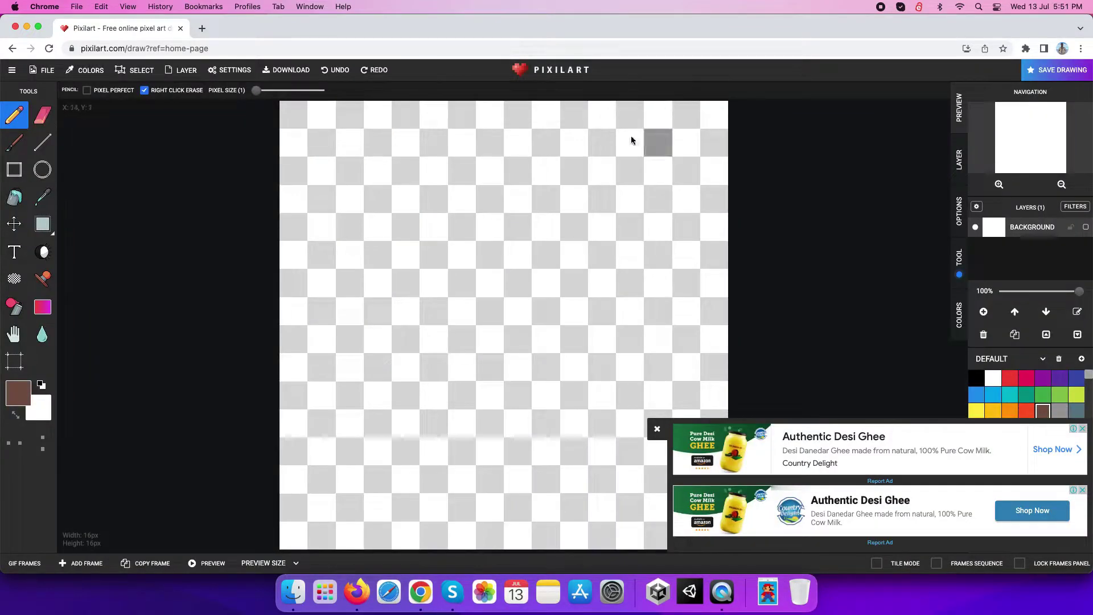
- Dismiss the ad banners and glance through the File and Layer menus
click(657, 431)
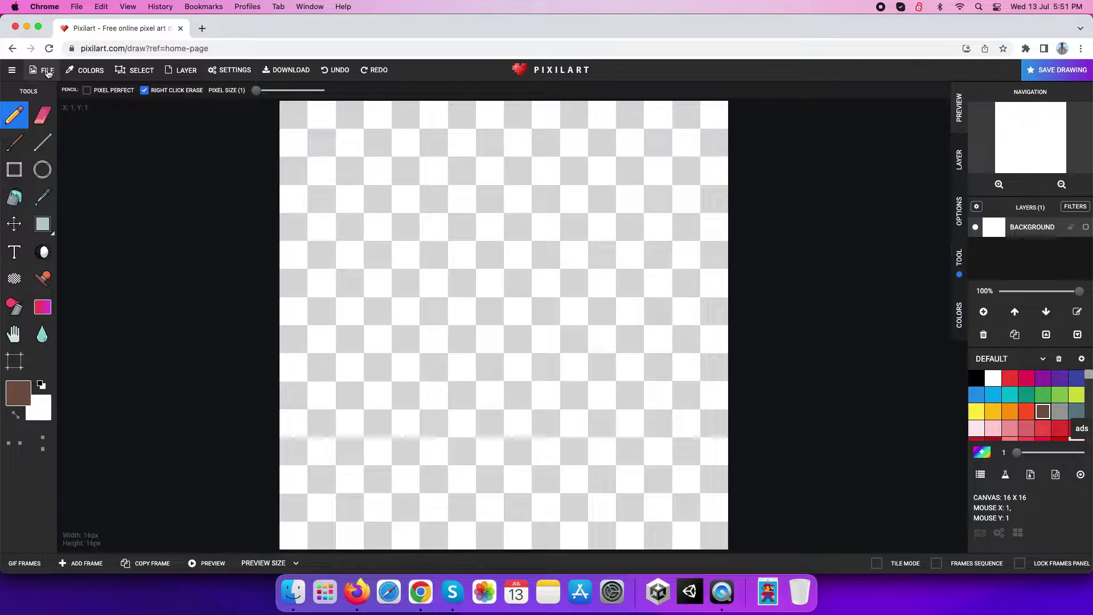
click(48, 71)
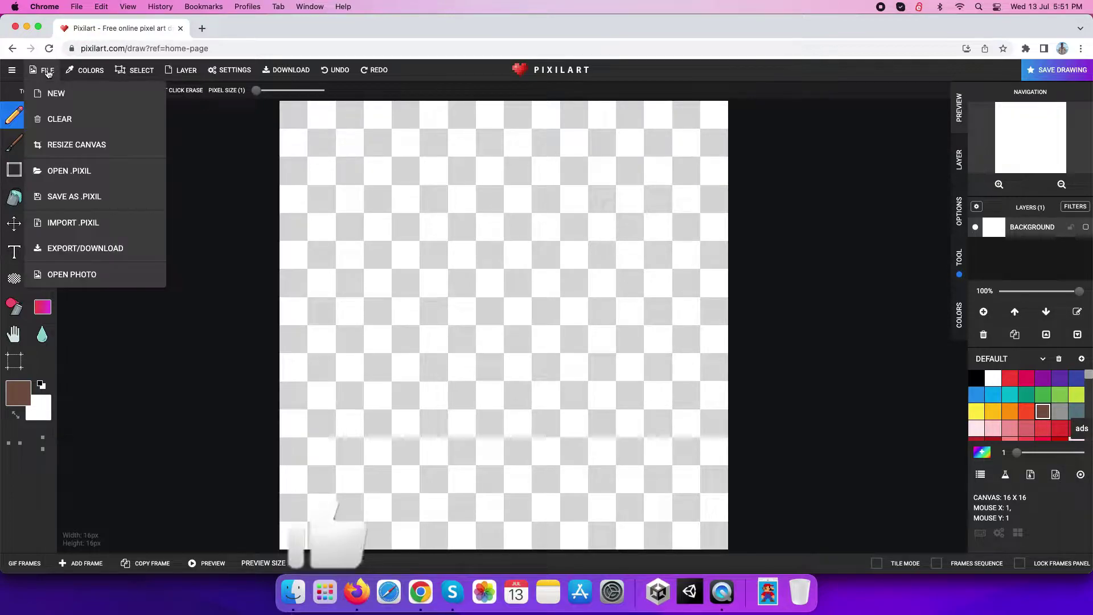
click(182, 70)
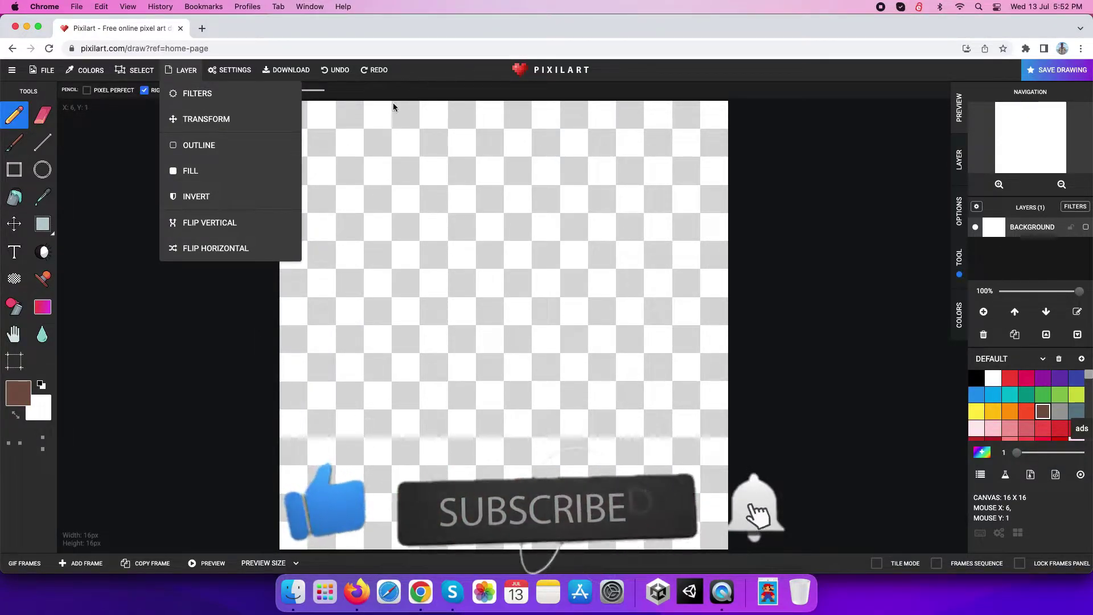
click(103, 212)
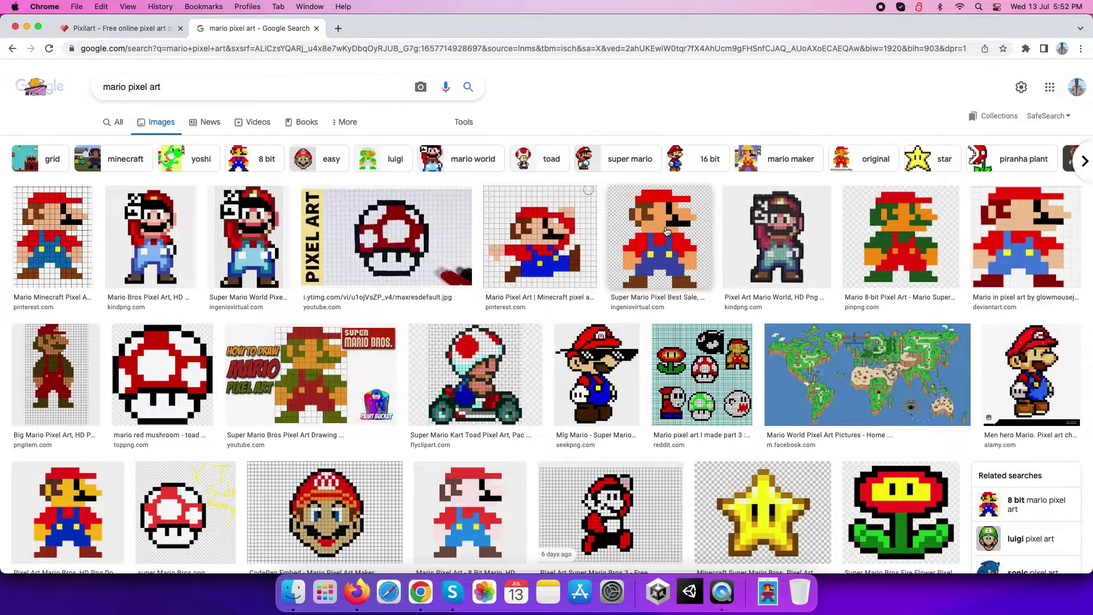
- Enlarge the Super Mario pixel-art result and bring up its save options
click(668, 249)
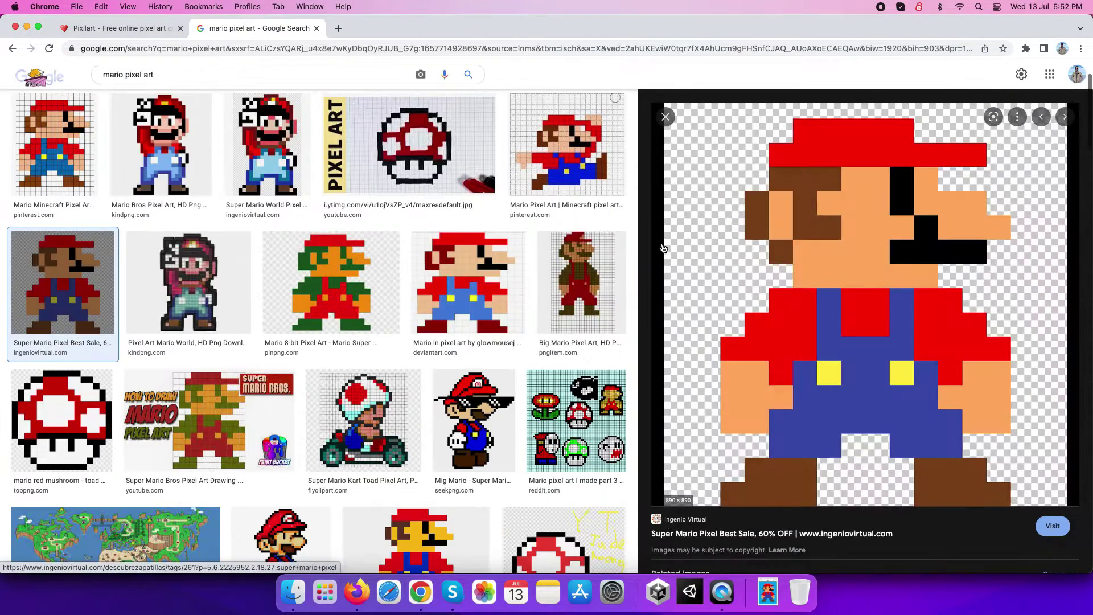
right_click(800, 234)
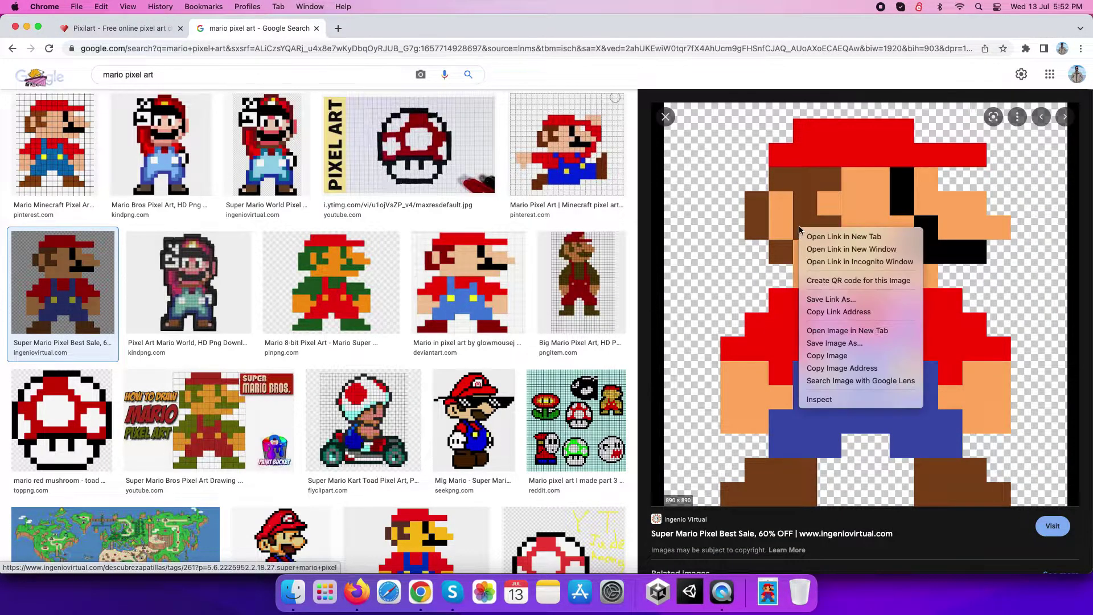
- Save the Mario image to Downloads and open mario pixel art.png in Preview
click(833, 344)
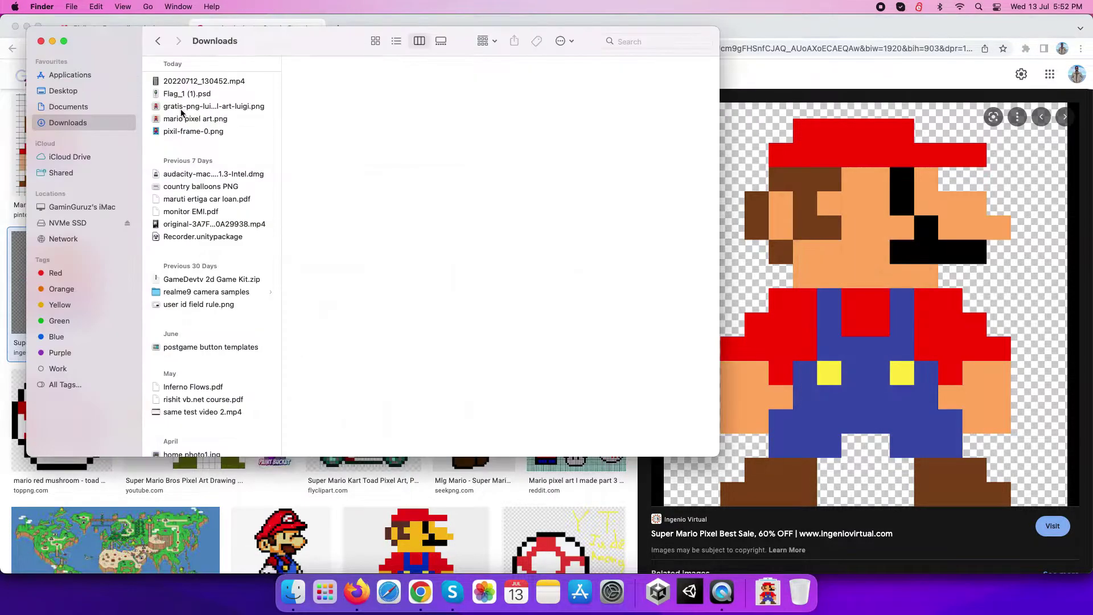
click(185, 118)
double_click(200, 121)
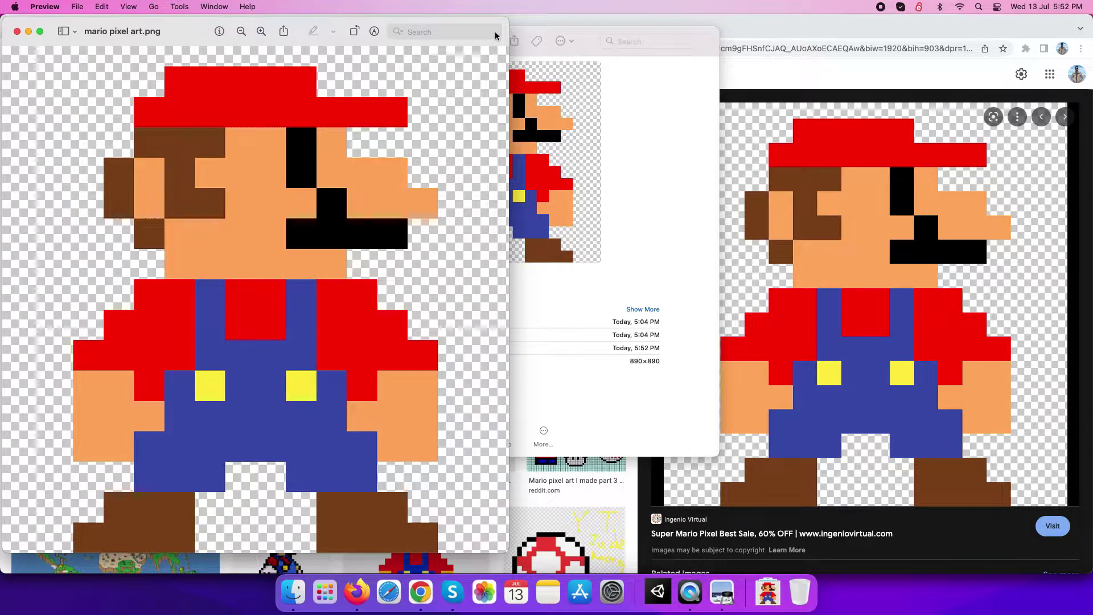
- Close the Downloads window and move the Preview window to the right
click(560, 40)
click(41, 42)
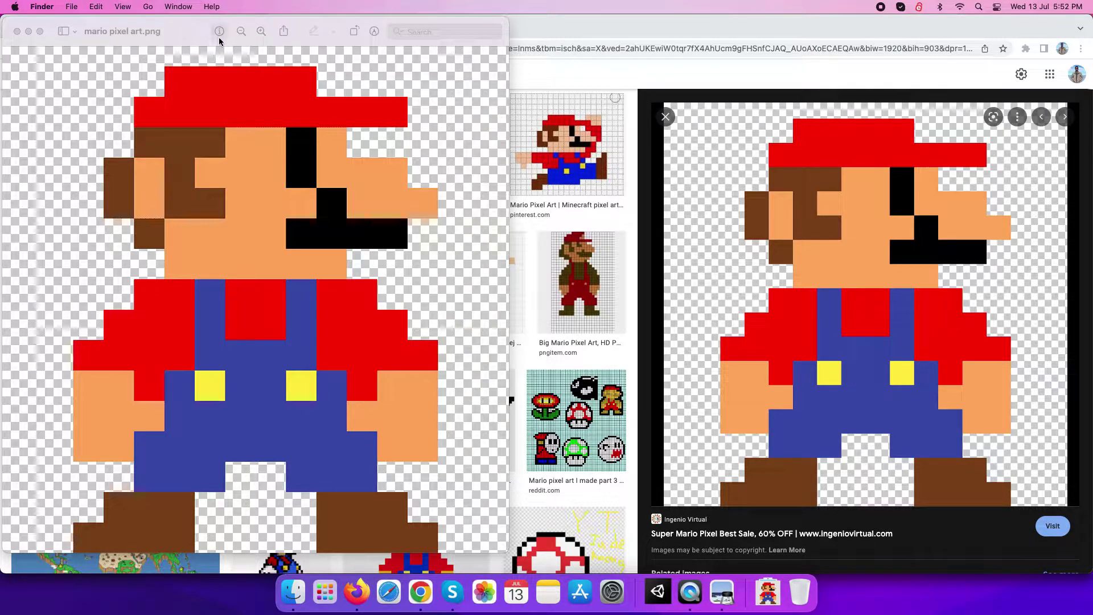
mouse_move(180, 30)
mouse_down()
mouse_move(398, 26)
mouse_move(309, 29)
mouse_up()
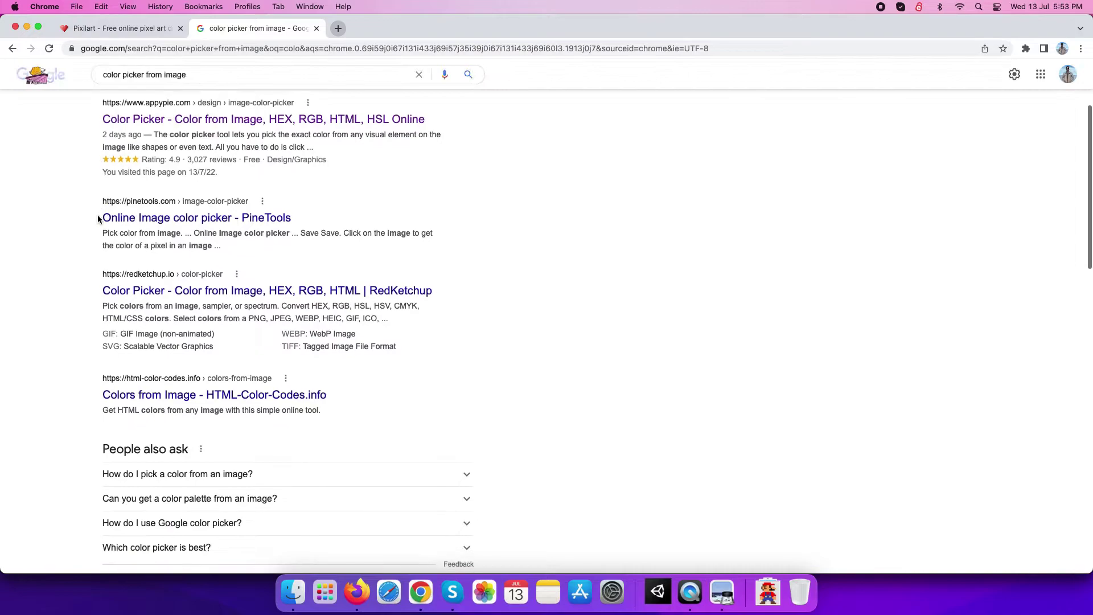
- Scroll down the Google results for an image colour picker
scroll(98, 215, down, 3)
scroll(97, 216, down, 3)
scroll(97, 216, down, 4)
scroll(97, 221, down, 1)
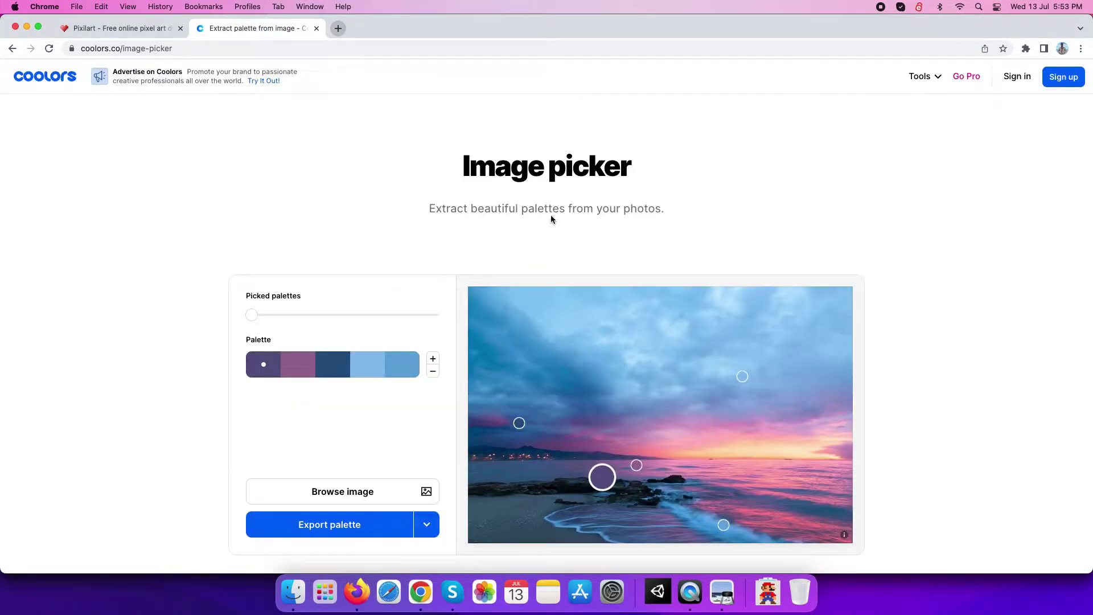
- Load the Mario PNG into the Coolors image picker
scroll(189, 299, down, 2)
scroll(206, 274, up, 2)
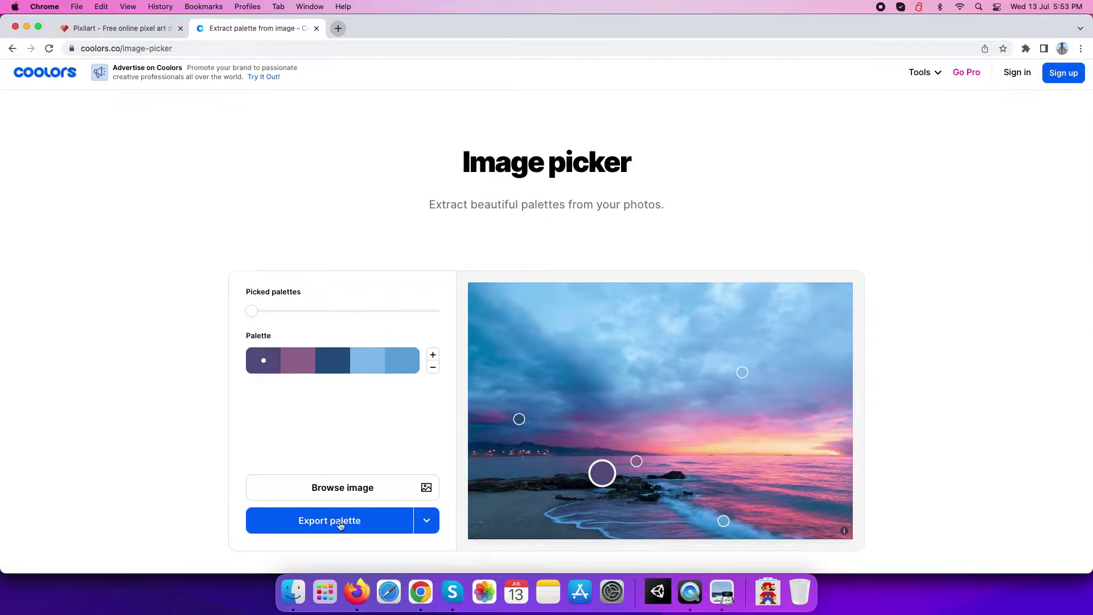
click(344, 488)
drag(207, 142, 538, 345)
scroll(940, 305, down, 2)
scroll(930, 295, down, 2)
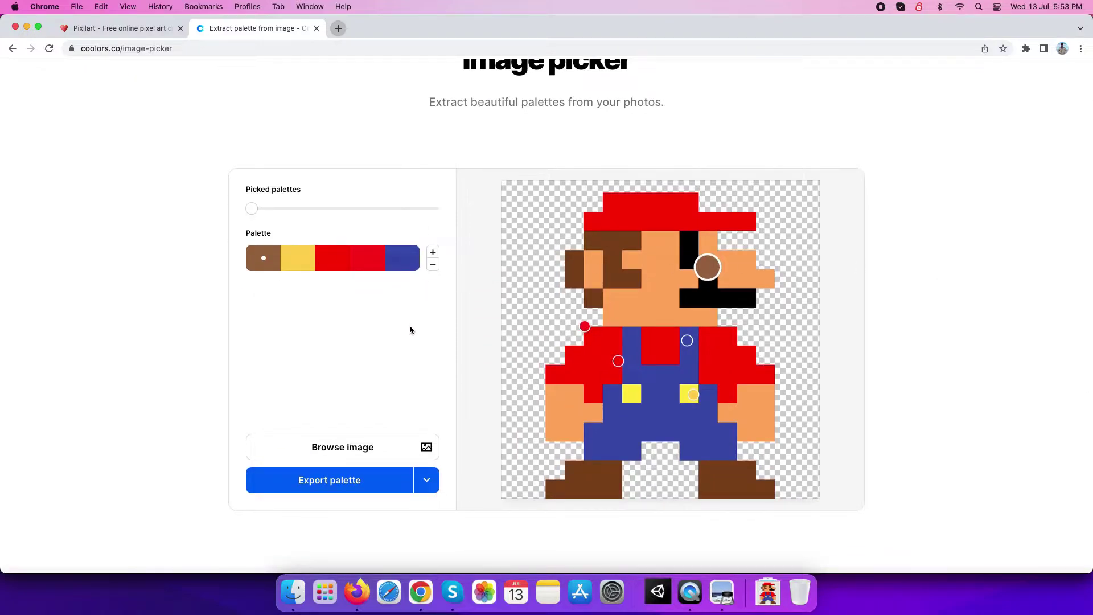
- Sample red, skin orange, black, yellow and an added sixth brown swatch from the sprite
drag(619, 361, 603, 363)
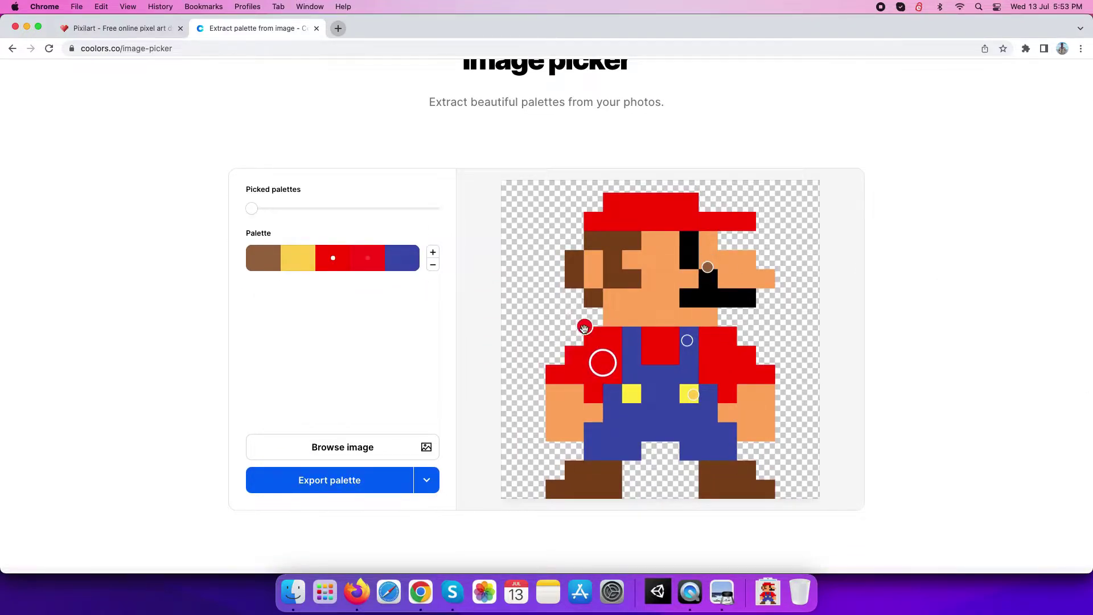
drag(585, 326, 627, 308)
drag(707, 267, 689, 251)
drag(690, 397, 691, 394)
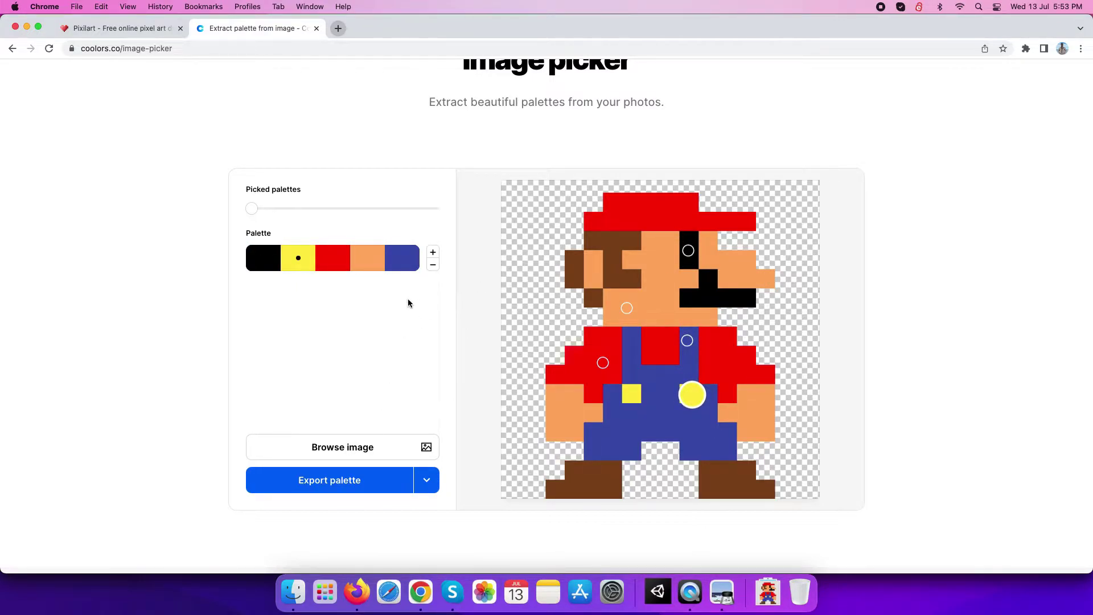
click(433, 252)
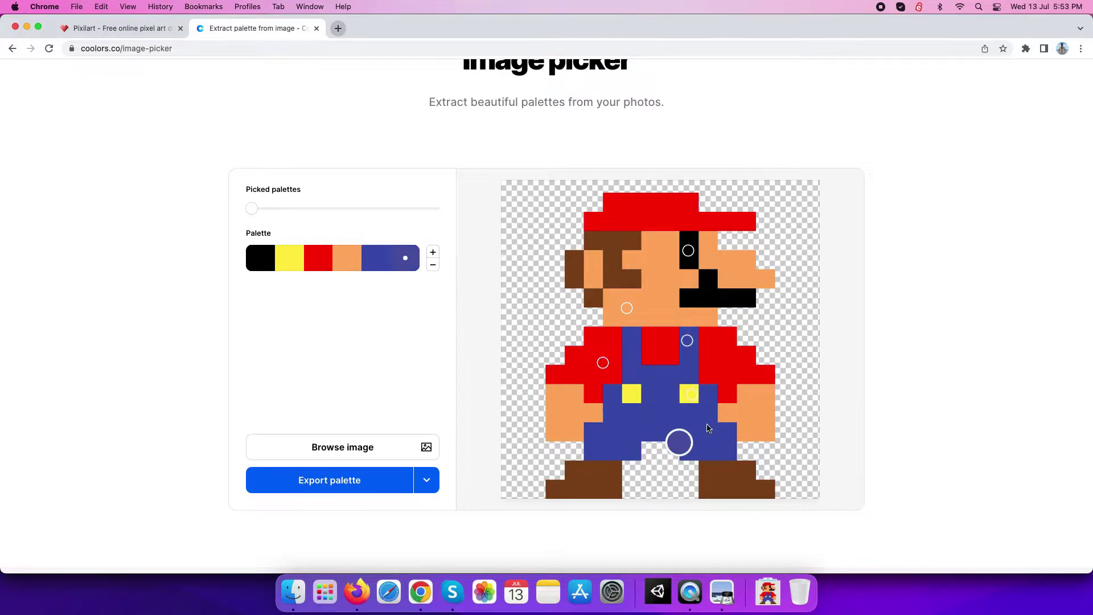
drag(678, 433, 612, 239)
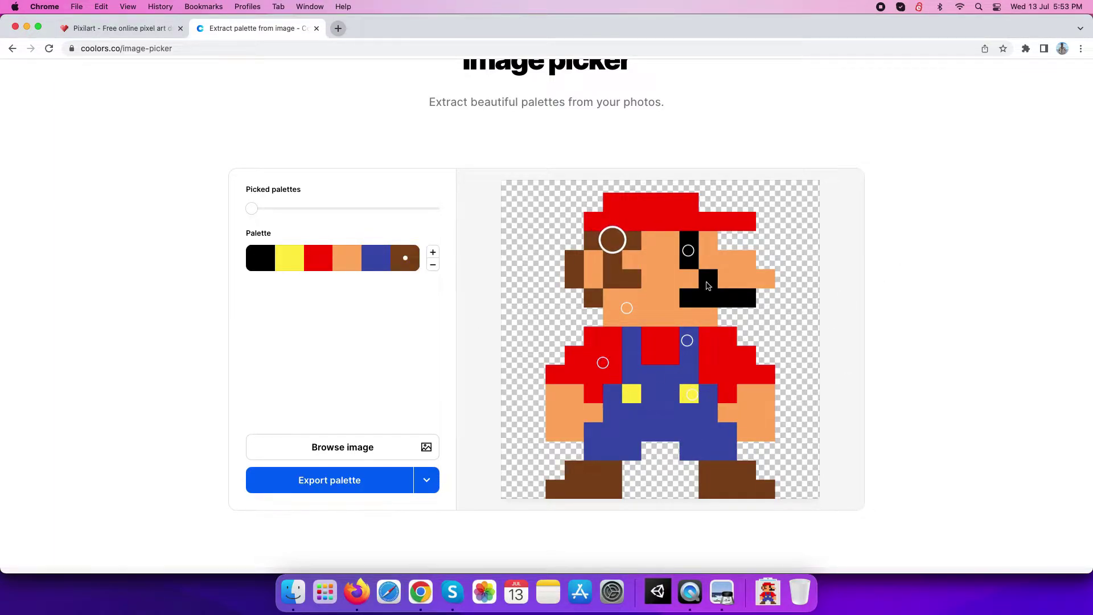
click(427, 479)
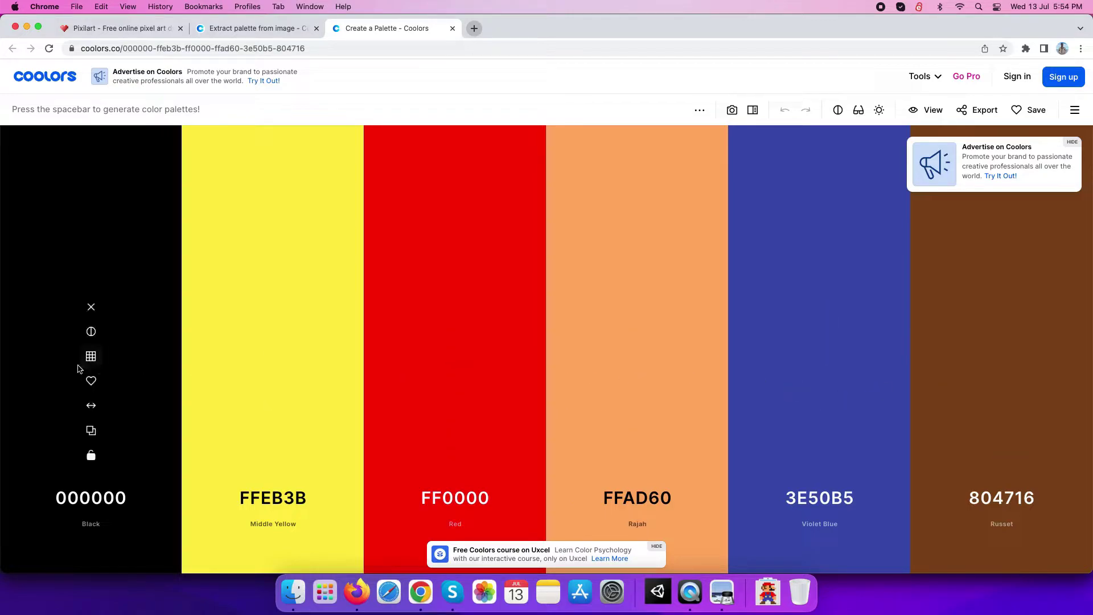
- Switch back to the Pixilart tab with the blank 16×16 canvas
click(86, 28)
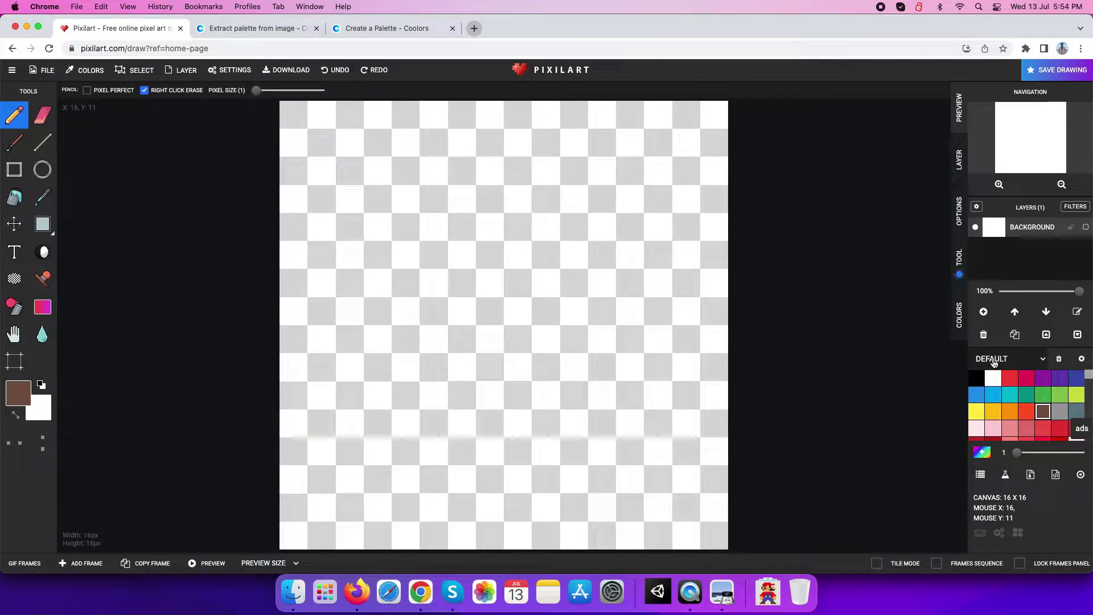
- Browse the right-panel layer, canvas and tool option tabs
click(958, 198)
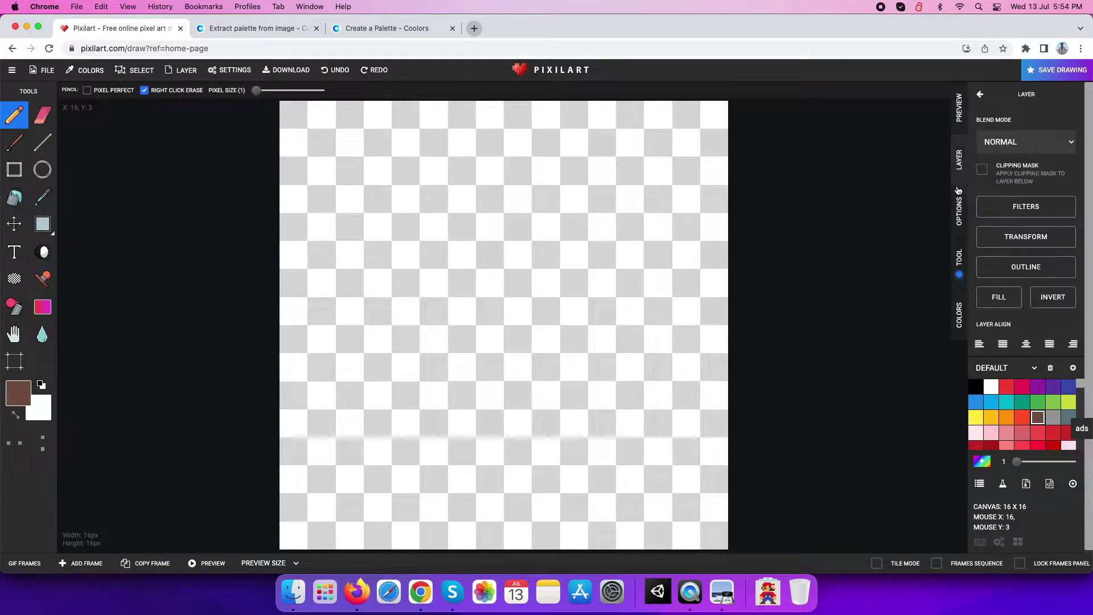
click(959, 212)
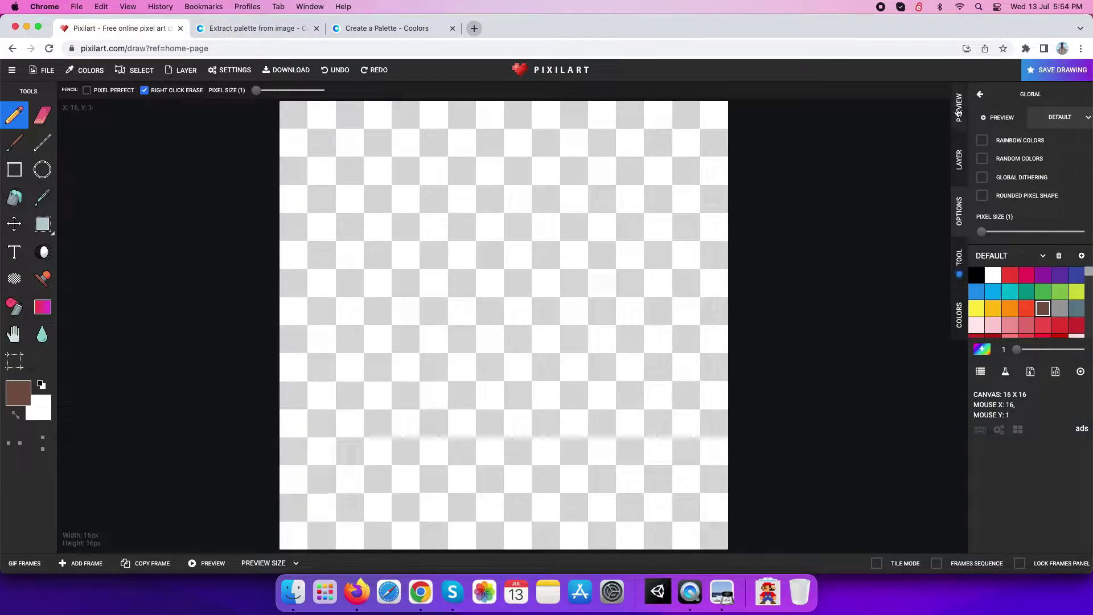
click(961, 158)
click(961, 165)
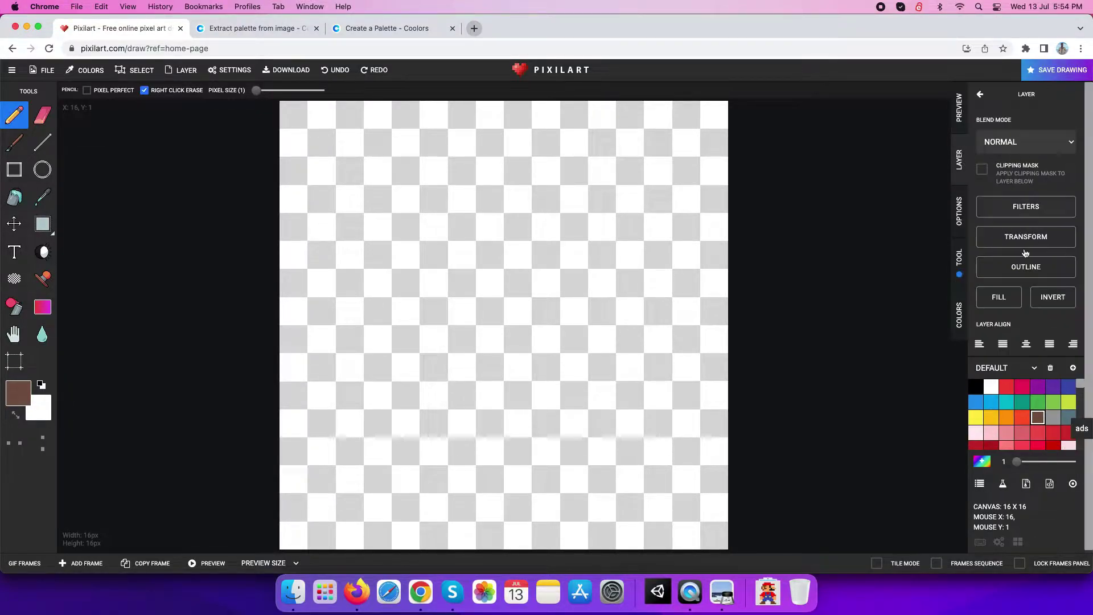
click(959, 215)
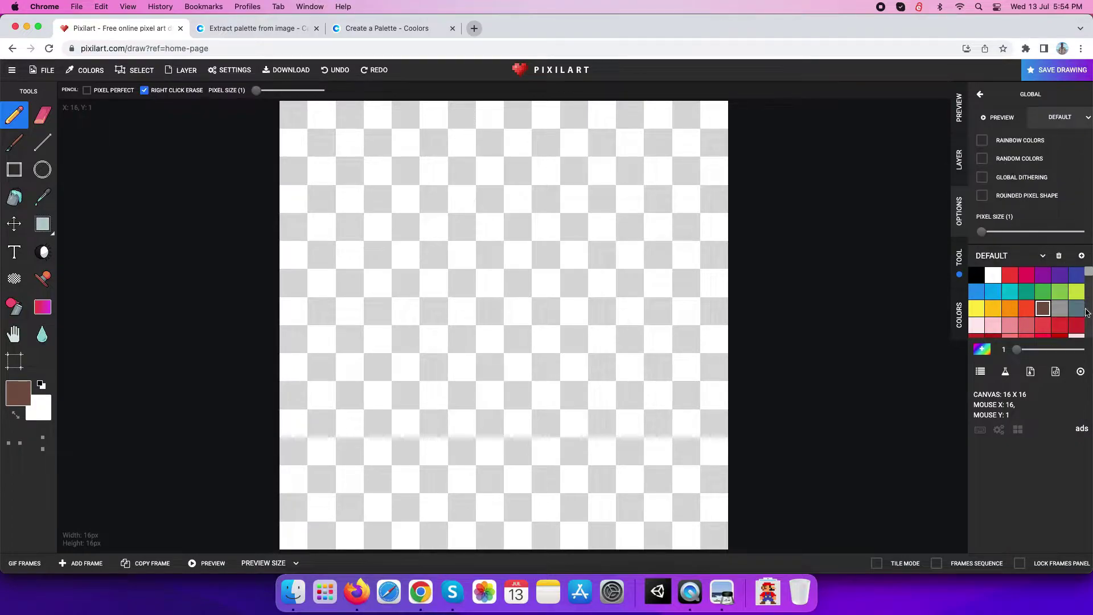
click(961, 257)
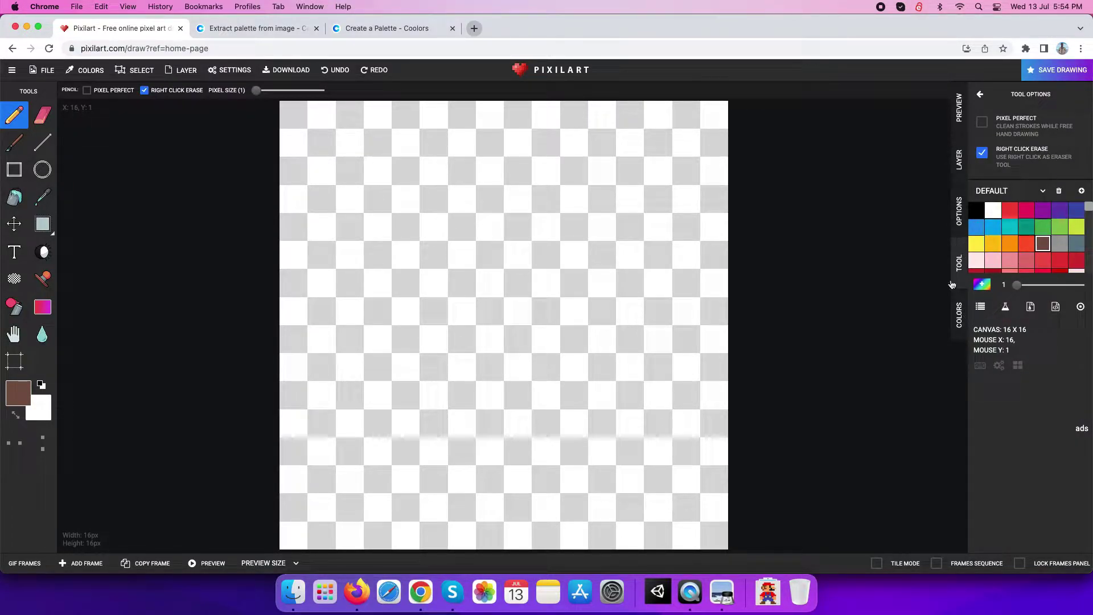
- Open the Colors panel's preset palettes and start a new palette
click(961, 318)
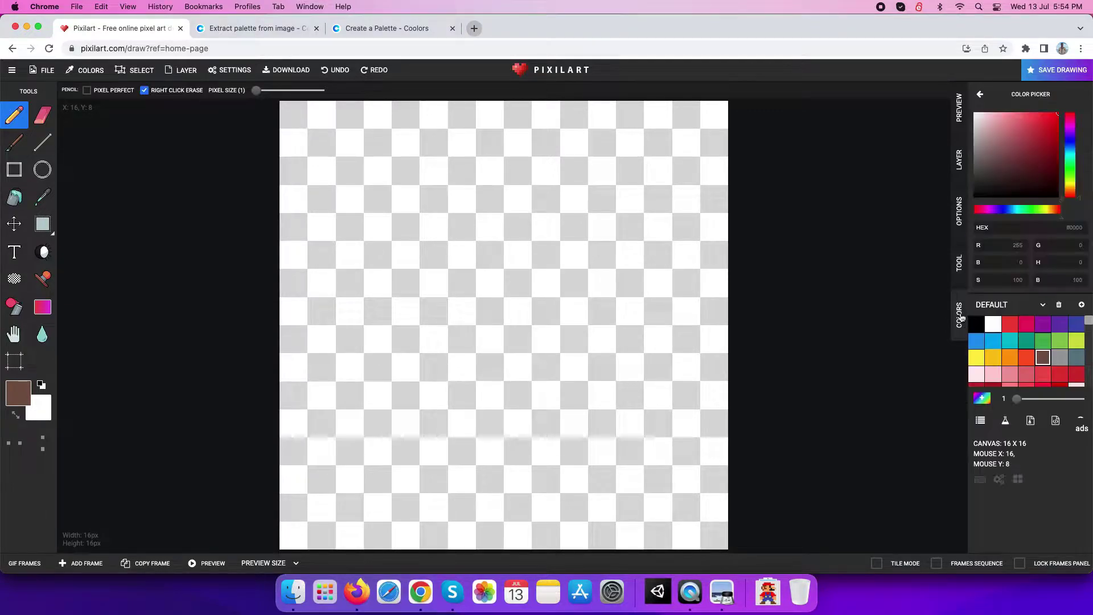
click(989, 311)
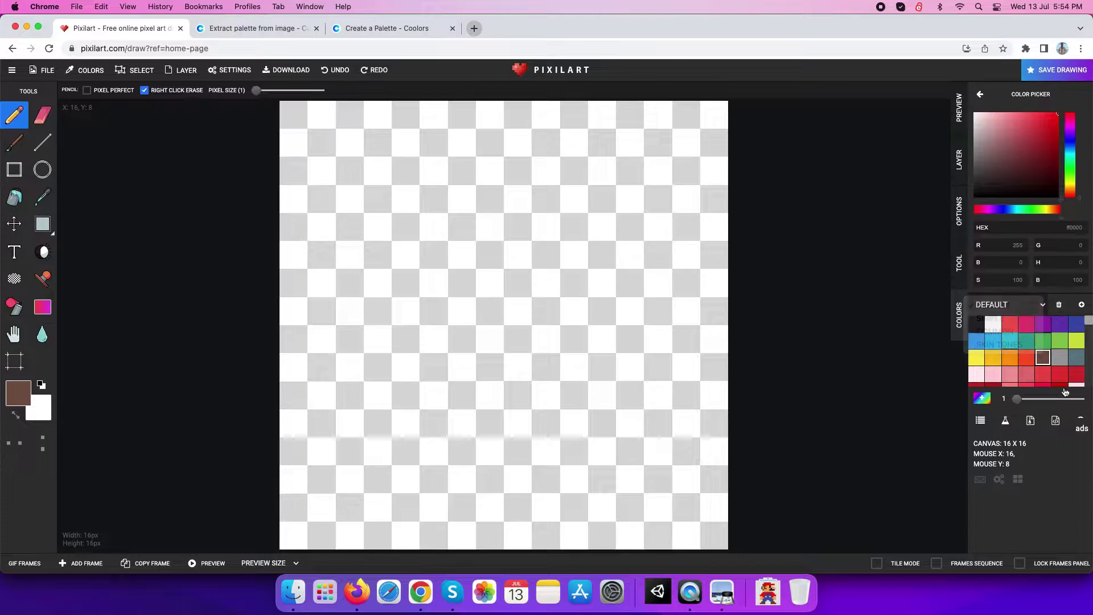
click(1082, 305)
text(Mario)
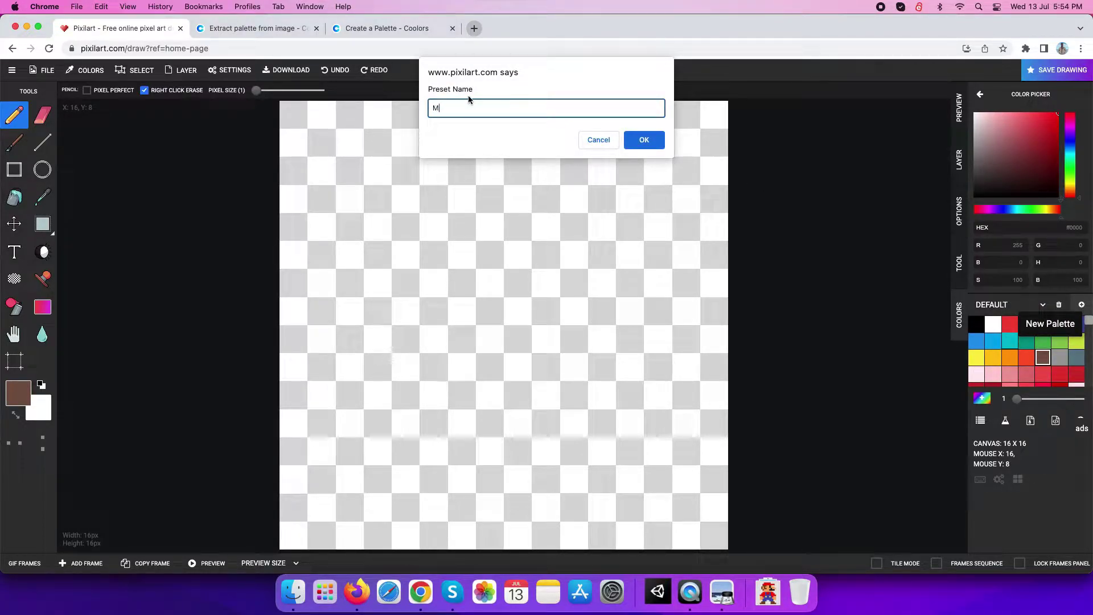
- Confirm the MARIO palette name and add Coolors' black as its first colour
click(637, 141)
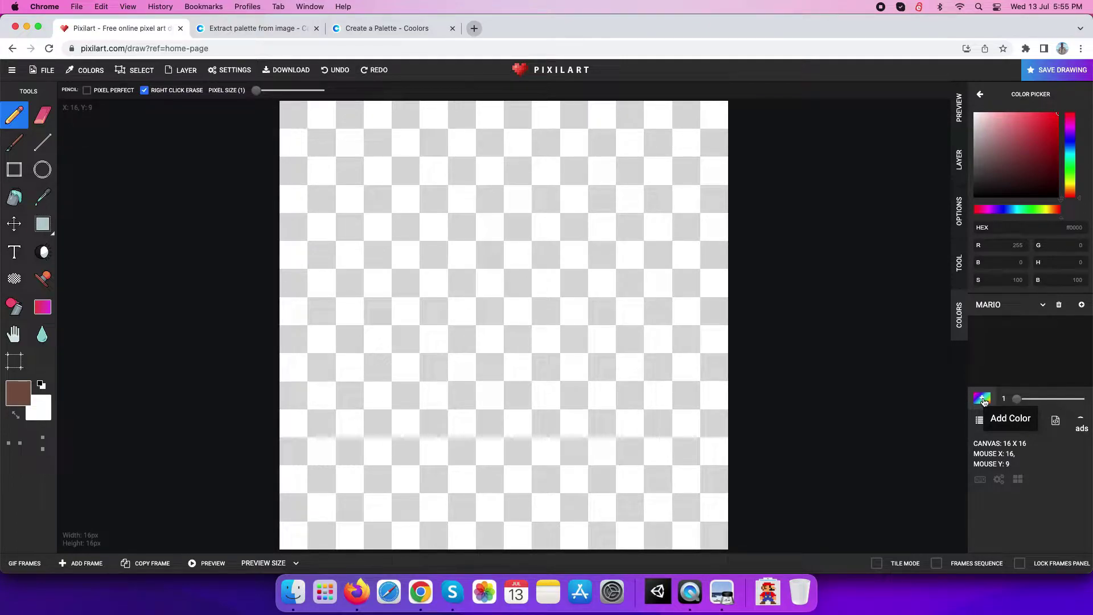
click(984, 402)
click(399, 27)
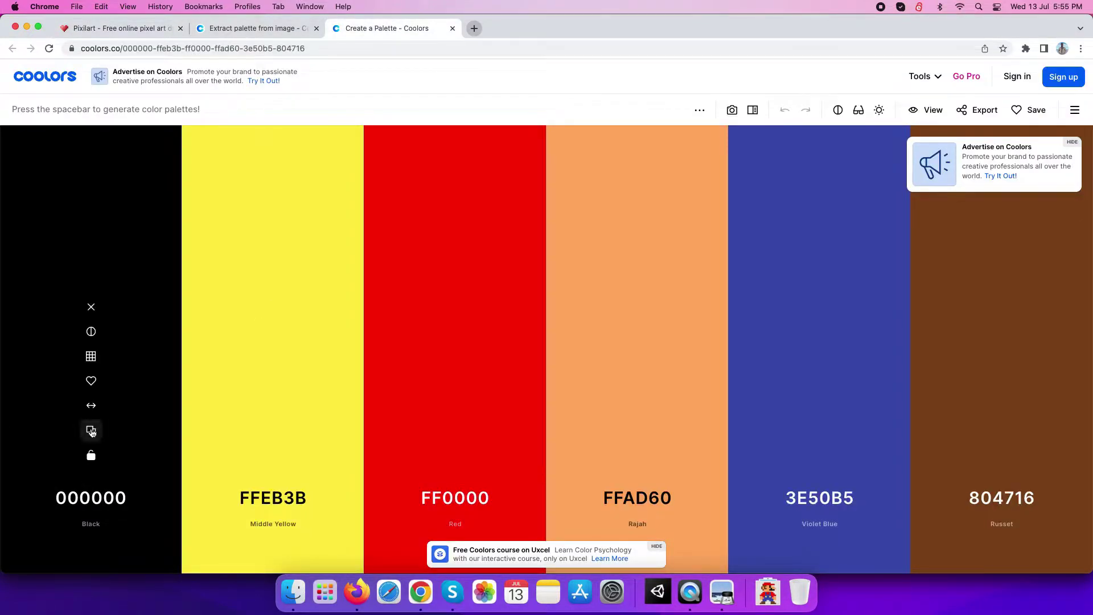
click(91, 431)
key(ctrl+shift+Tab)
key(ctrl+Tab)
key(ctrl+Tab)
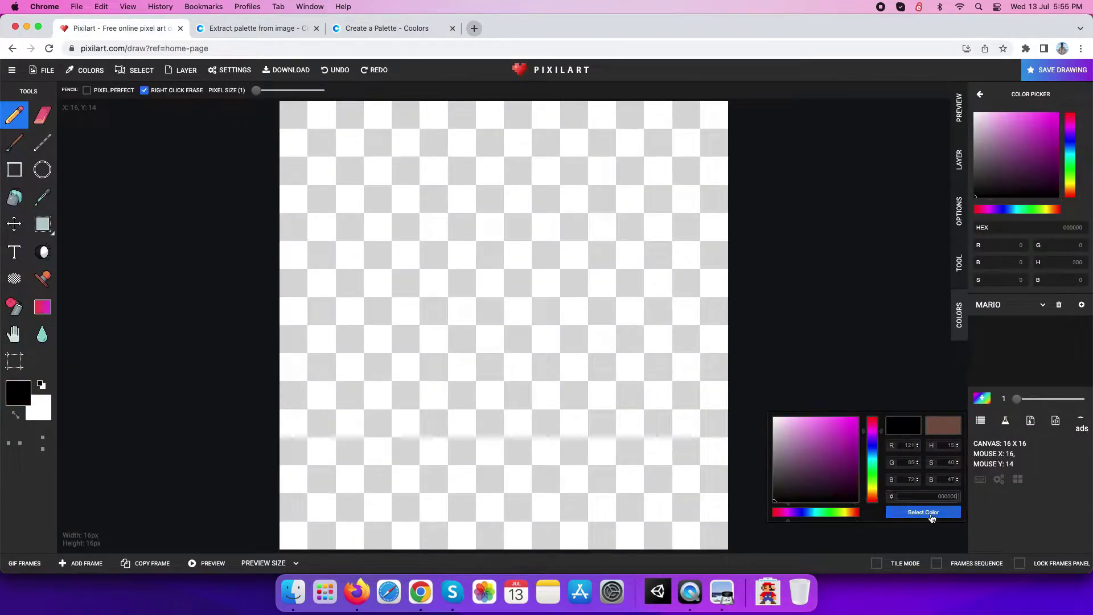
click(931, 513)
- Add yellow and red FF0000 from Coolors to the MARIO palette
click(982, 398)
click(387, 28)
click(144, 31)
click(928, 496)
key(super+v)
click(925, 512)
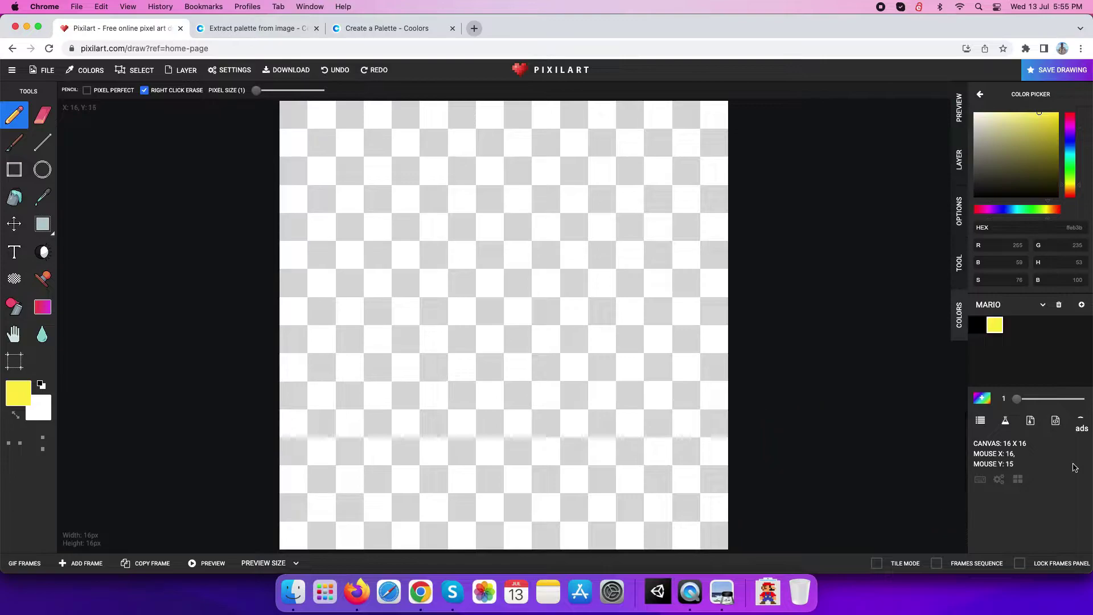
click(981, 398)
click(387, 28)
click(460, 429)
click(119, 28)
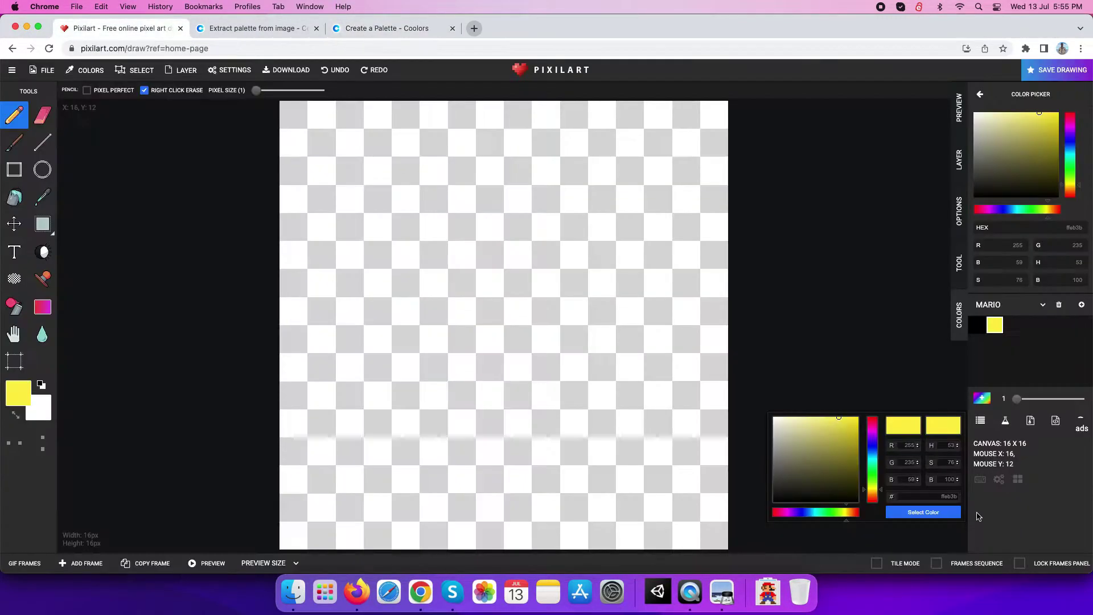
click(928, 496)
key(super+v)
click(925, 512)
- Add orange FFAD60 and blue 3E50B5 to the MARIO palette
click(982, 398)
click(387, 28)
click(637, 447)
click(119, 28)
click(929, 497)
key(super+v)
click(939, 515)
click(981, 398)
click(367, 28)
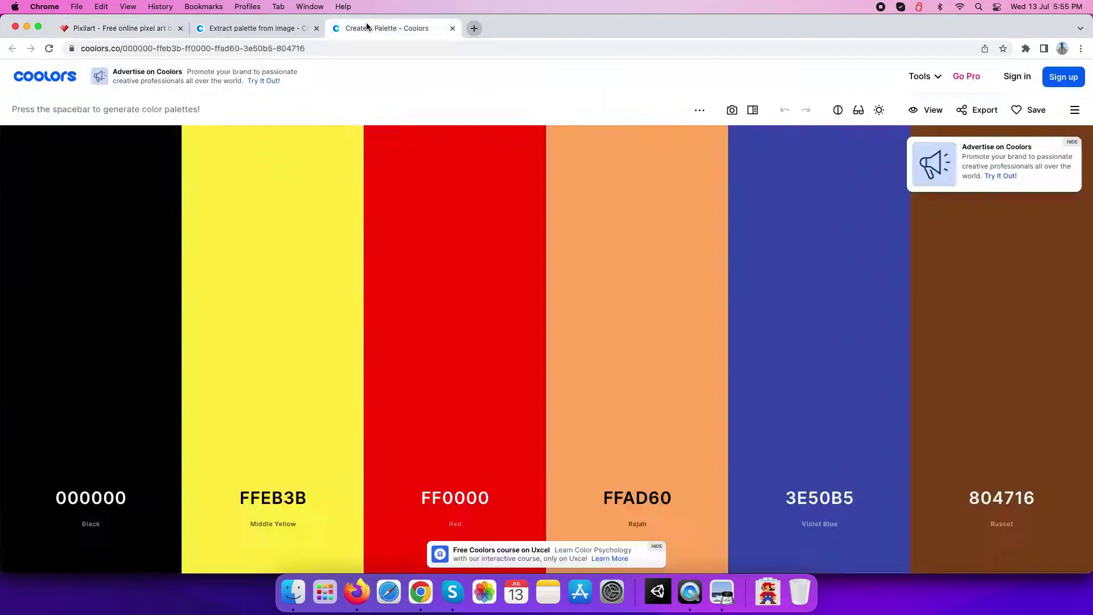
click(820, 433)
click(120, 28)
click(928, 497)
key(super+v)
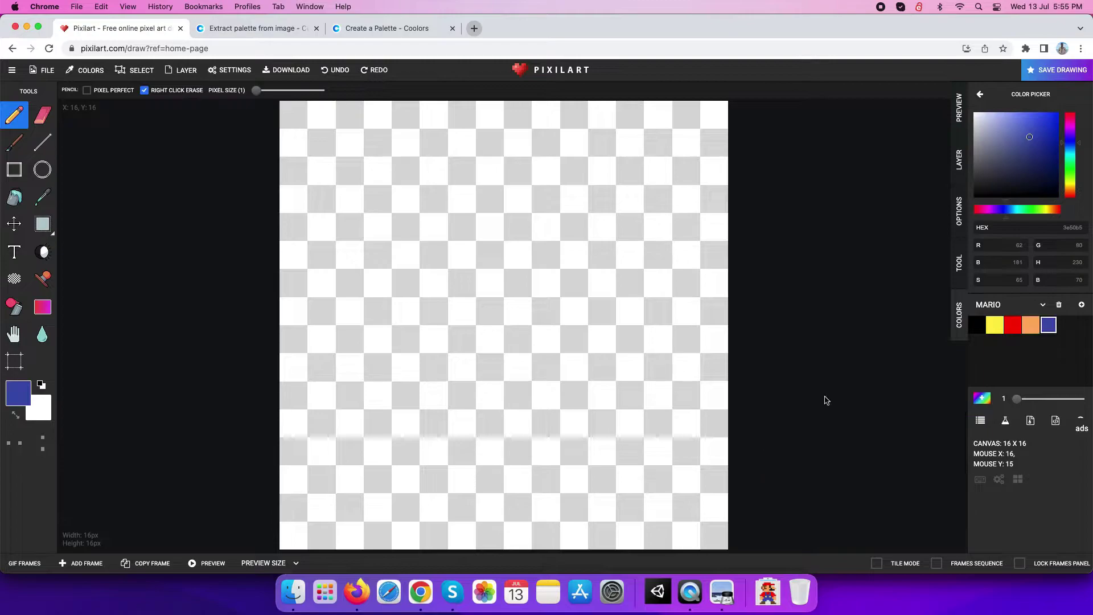
- Add brown 804716 to the MARIO palette and check it in the palette list
click(387, 28)
click(1001, 447)
click(119, 27)
click(982, 398)
click(928, 496)
key(super+v)
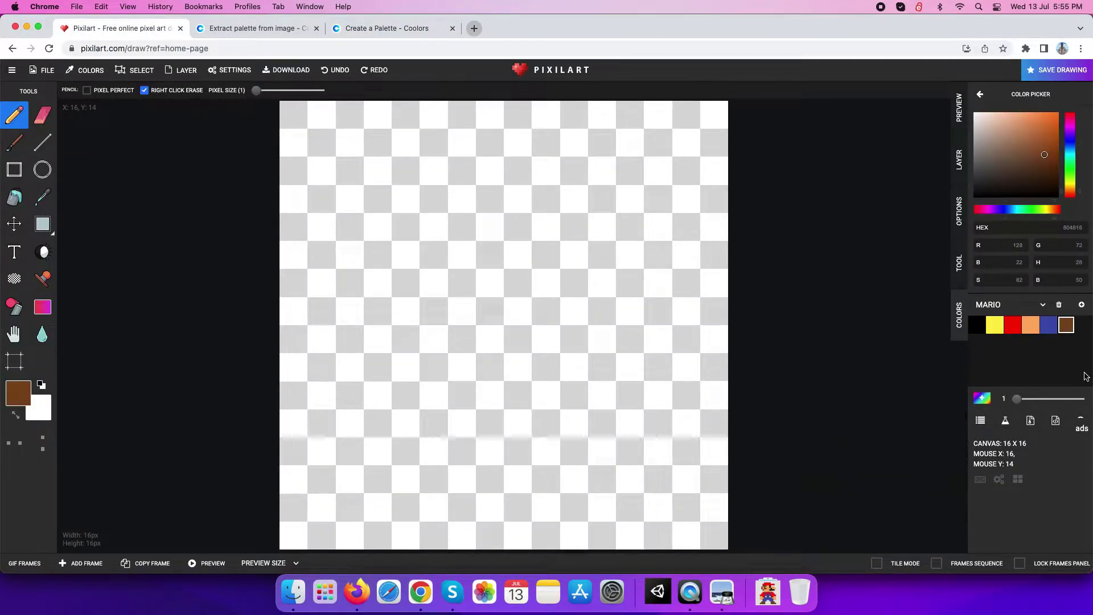
click(1043, 305)
click(1002, 307)
click(1042, 304)
click(1002, 357)
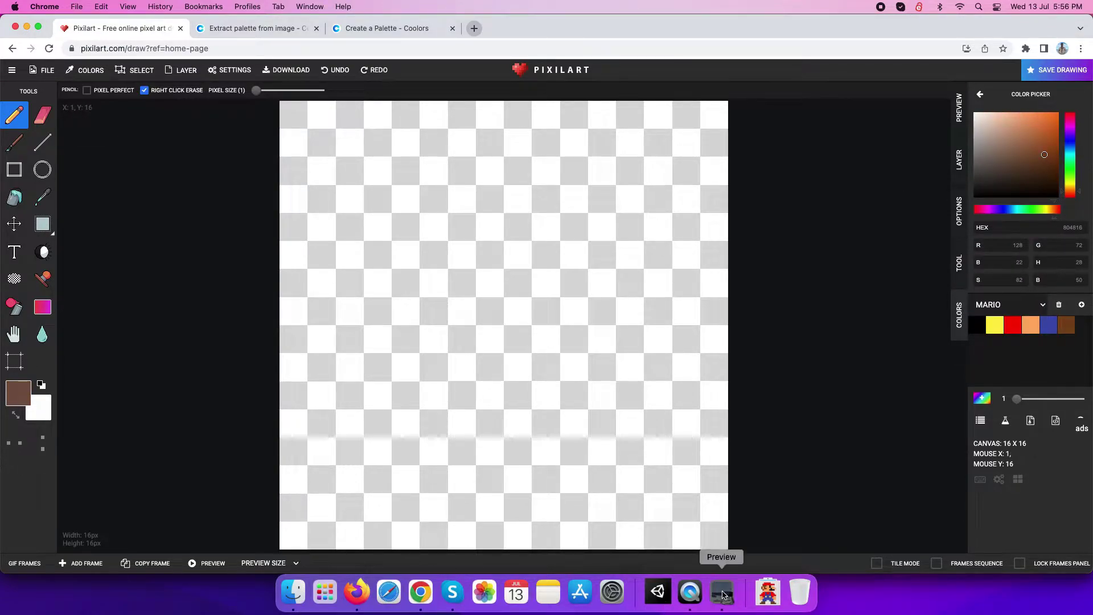
- Paint a brown test stroke, erase it, and reset the eraser to one pixel
click(722, 592)
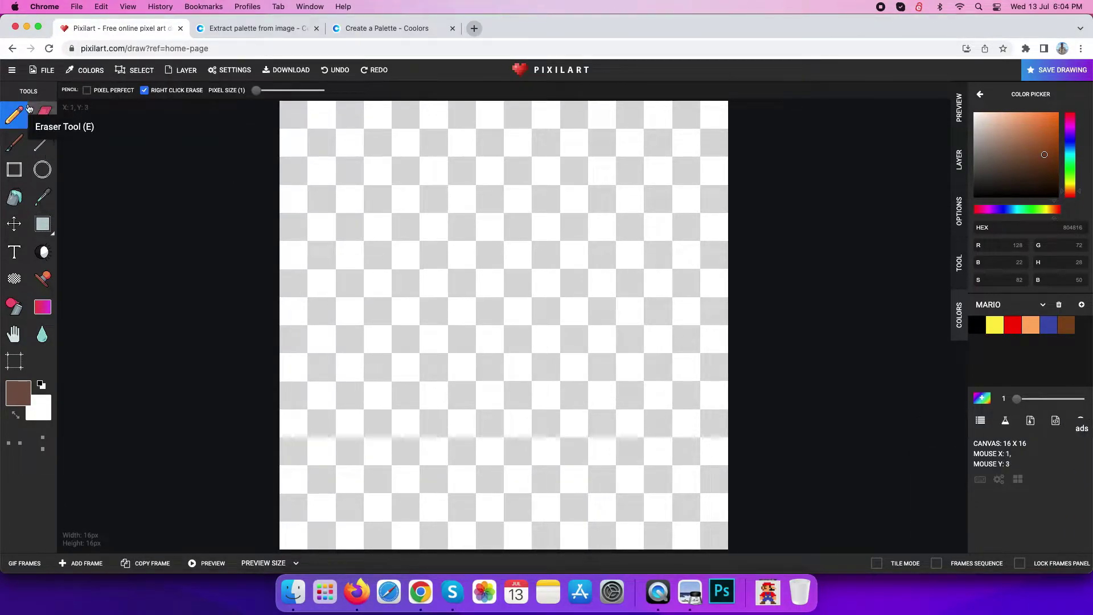
mouse_move(405, 226)
mouse_down()
mouse_move(544, 244)
mouse_move(598, 370)
mouse_move(433, 393)
mouse_up()
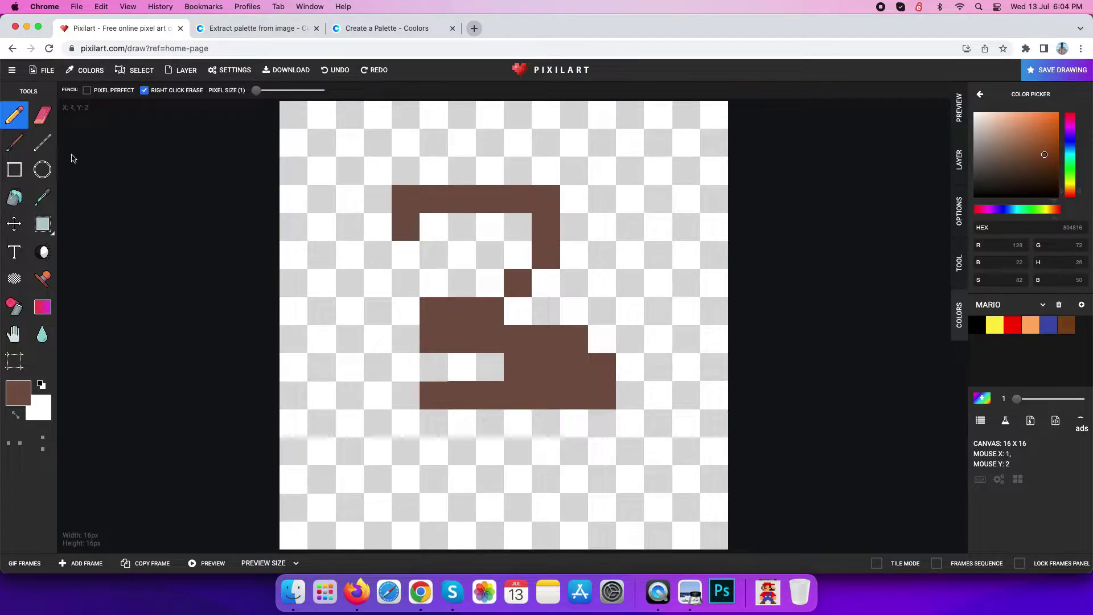
click(50, 120)
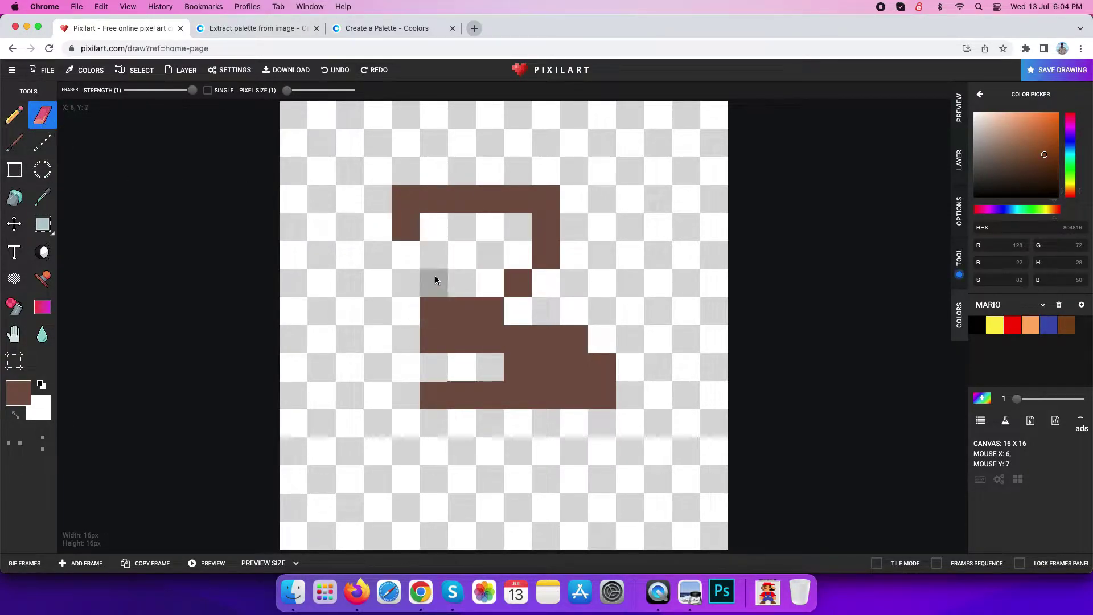
click(433, 197)
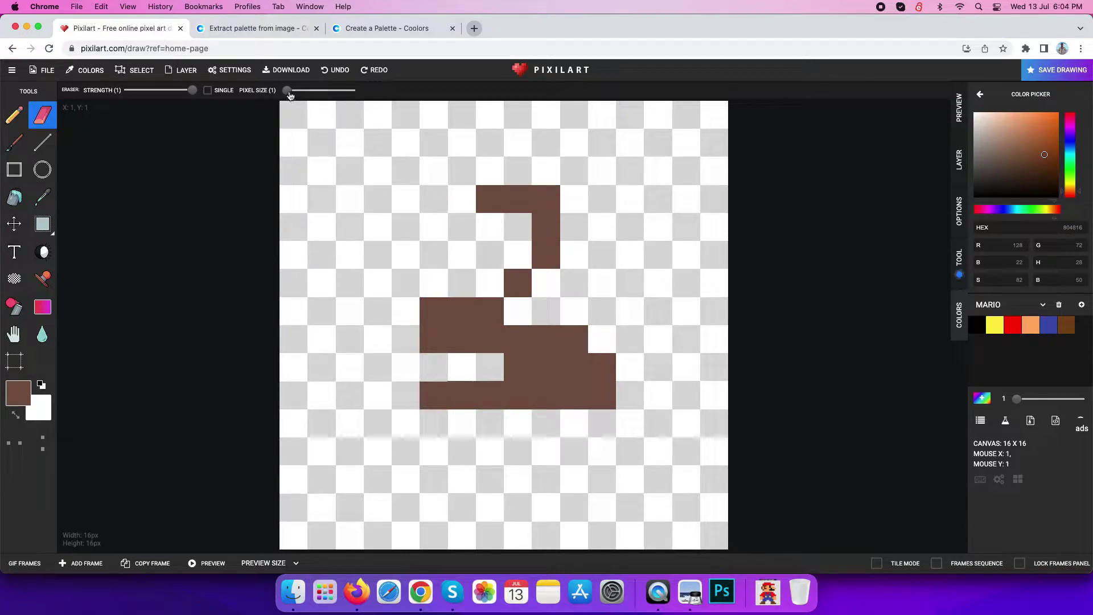
mouse_move(420, 185)
mouse_down()
mouse_move(512, 223)
mouse_move(504, 371)
mouse_move(590, 385)
mouse_up()
drag(301, 90, 251, 94)
- Paint broad brown strokes across the canvas and set the pencil back to one pixel
click(14, 115)
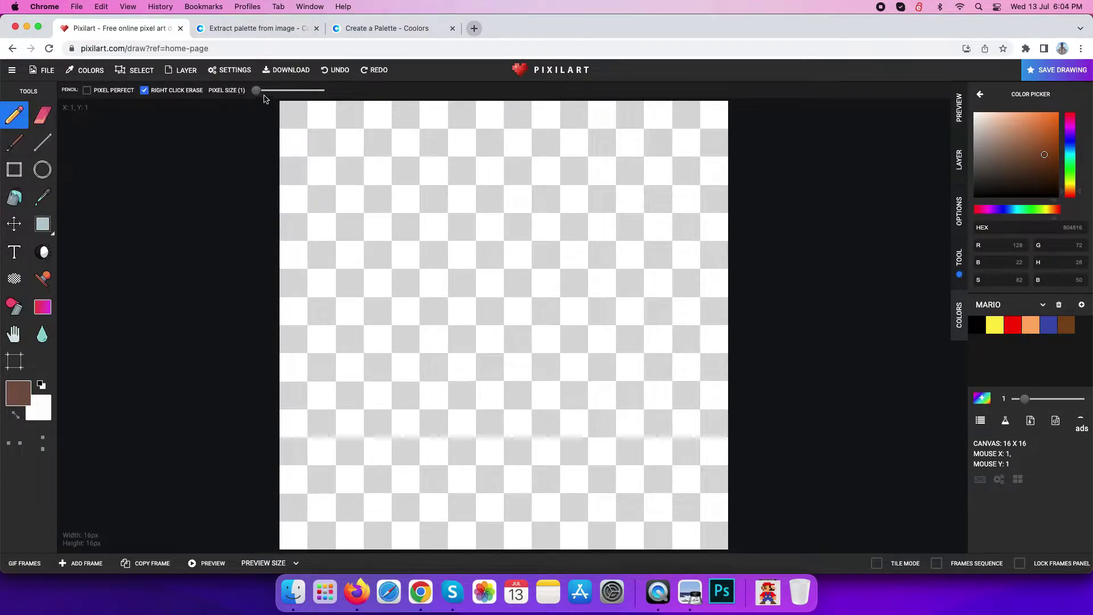
mouse_move(340, 204)
mouse_down()
mouse_move(459, 254)
mouse_move(586, 367)
mouse_move(422, 383)
mouse_up()
drag(257, 93, 252, 93)
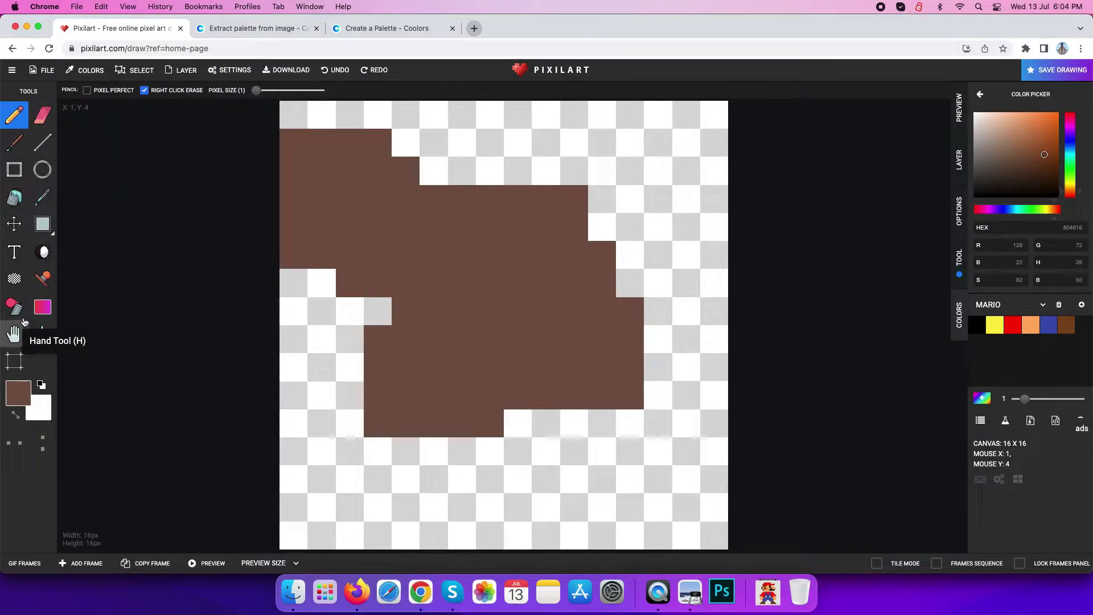
click(986, 136)
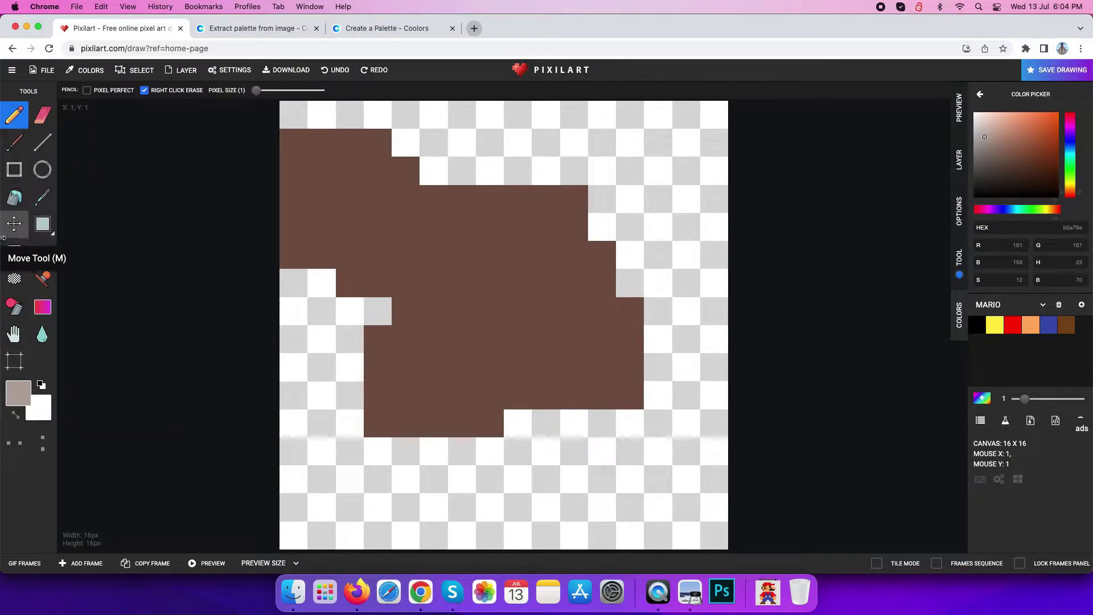
- Bucket-fill the brown shape and background light grey-brown, then the whole canvas dark grey
click(15, 197)
click(378, 283)
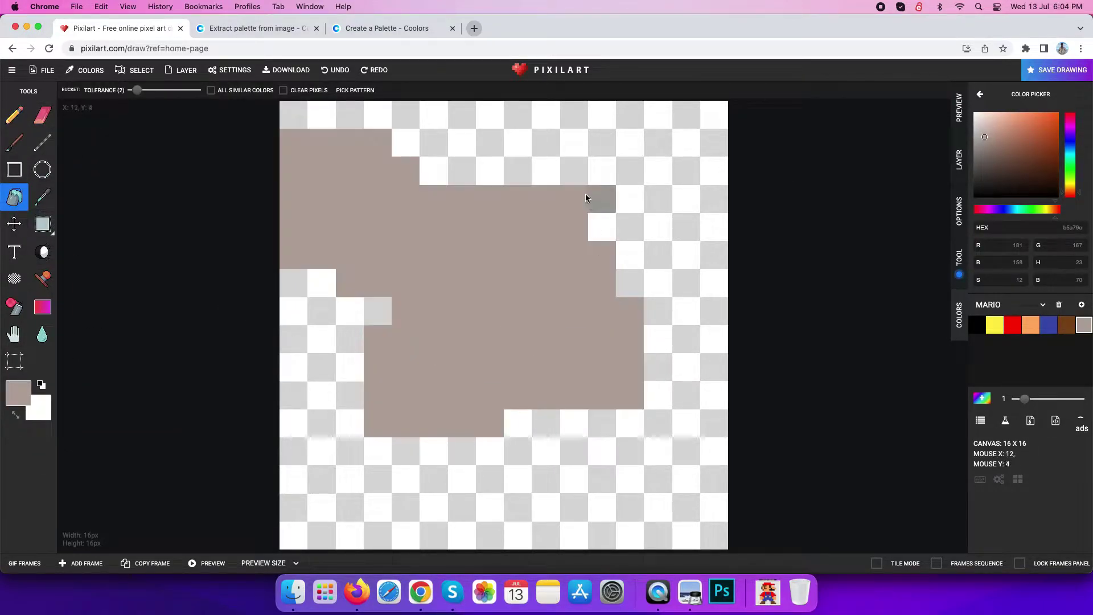
click(583, 154)
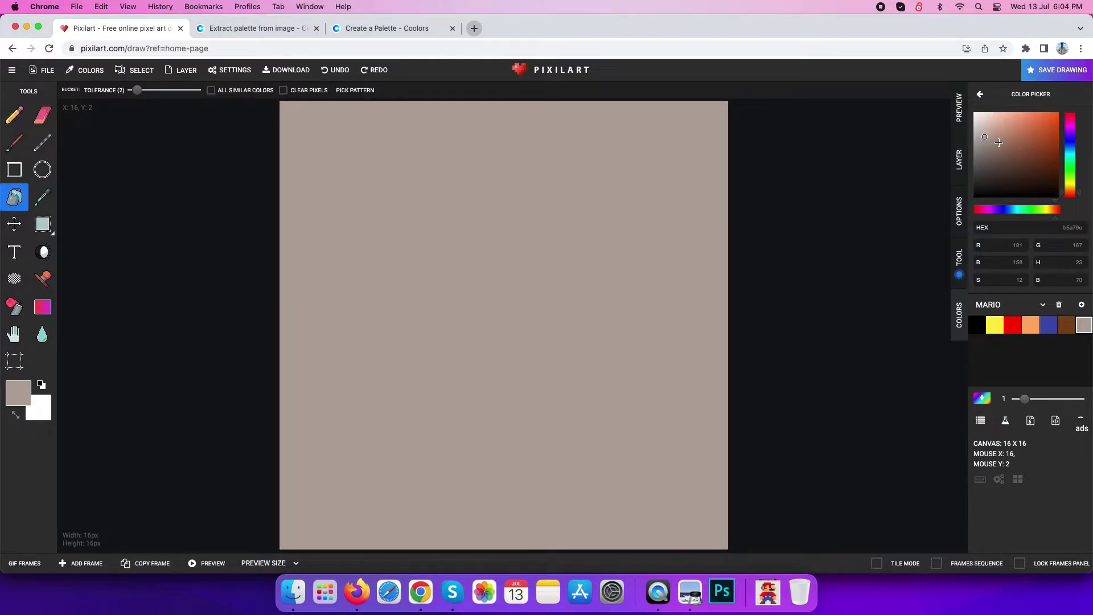
drag(996, 143, 966, 172)
click(553, 224)
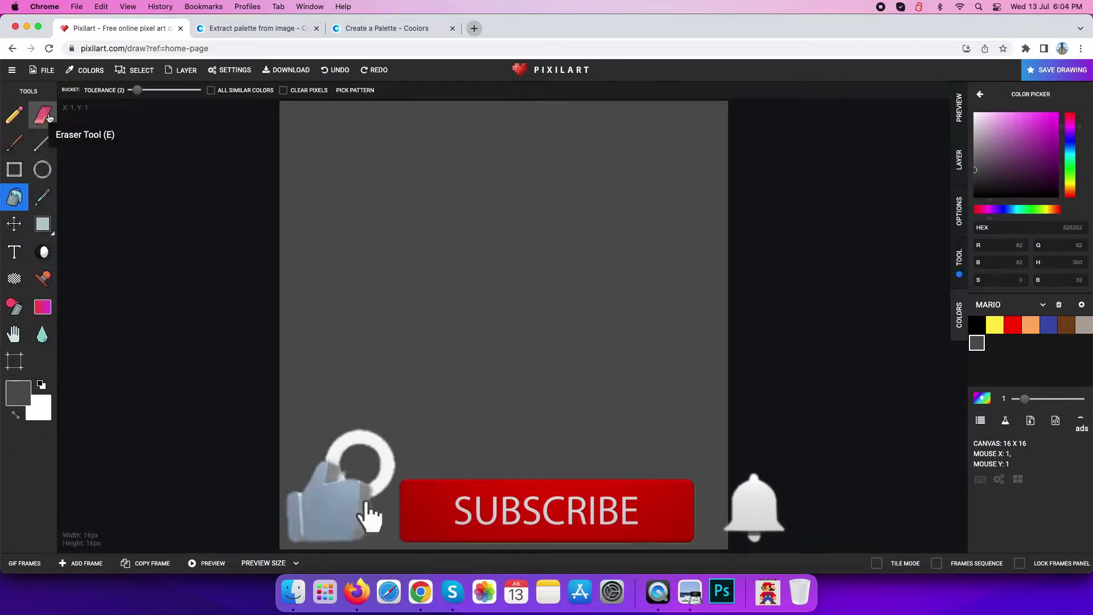
- Erase the entire canvas with a size-10 eraser, then return to a size-1 pencil
click(31, 116)
drag(302, 97, 315, 89)
mouse_move(357, 195)
mouse_down()
mouse_move(481, 219)
mouse_move(613, 367)
mouse_move(360, 474)
mouse_up()
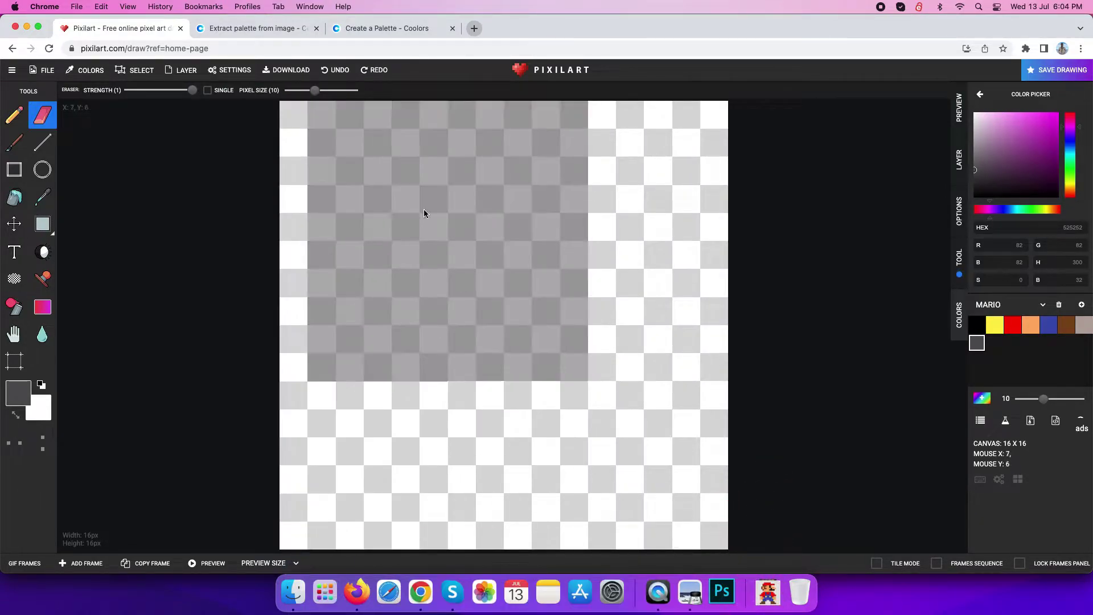
click(14, 115)
drag(285, 91, 256, 92)
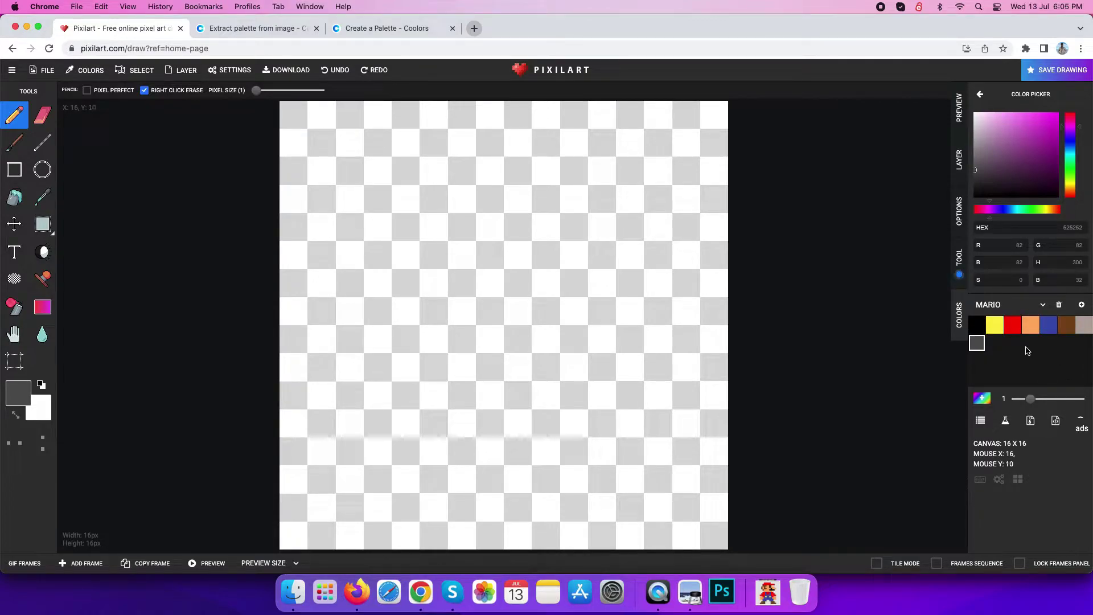
- Draw the two rows of Mario's red cap and brown hair pixels beneath it
click(1013, 324)
drag(426, 172, 534, 180)
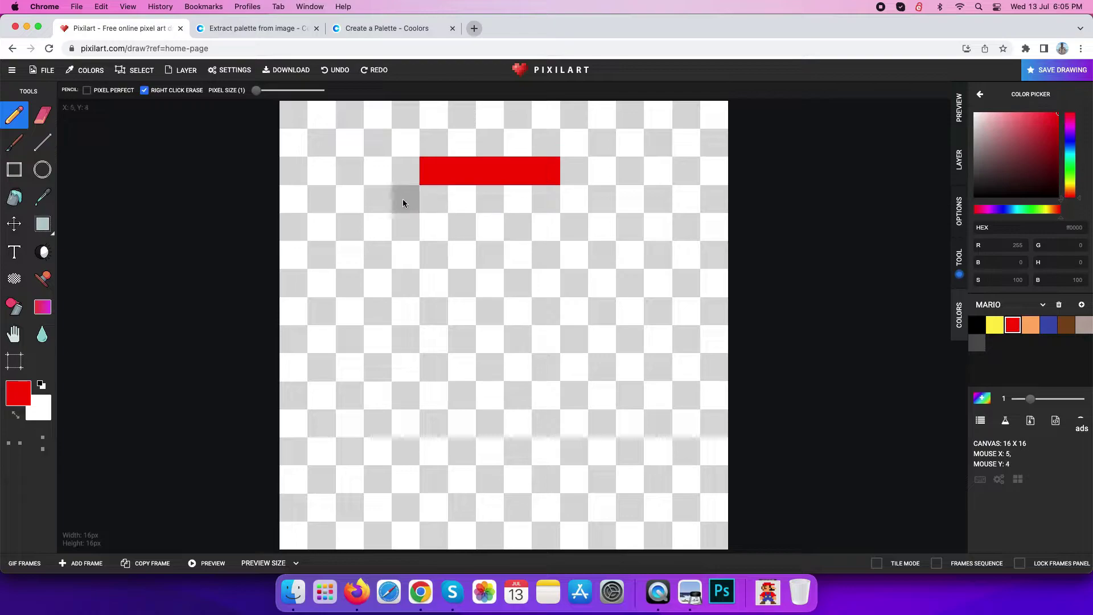
drag(397, 203, 633, 201)
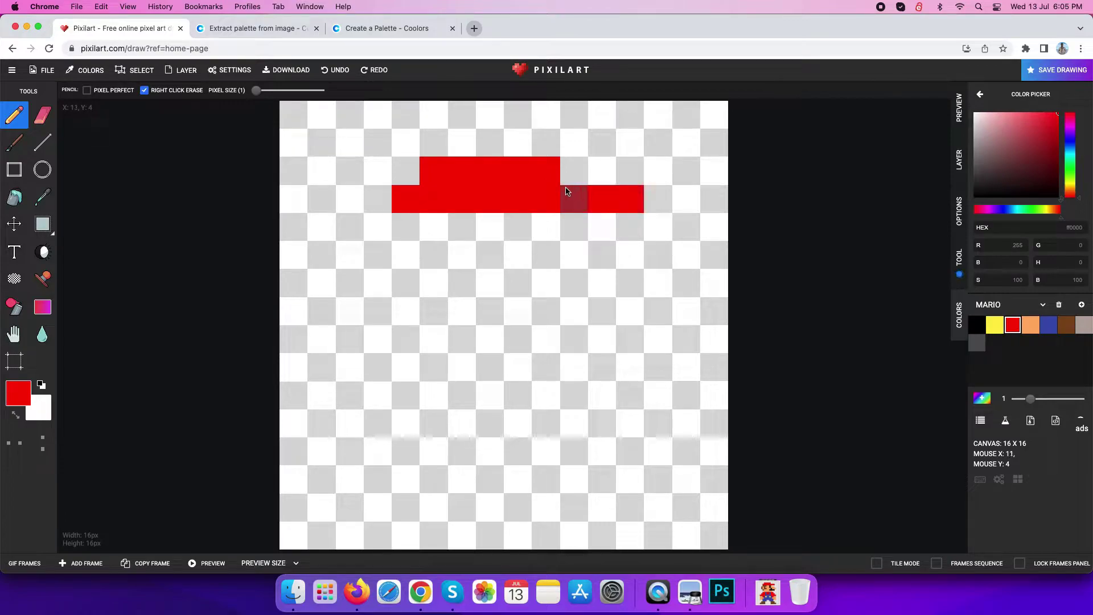
click(1067, 324)
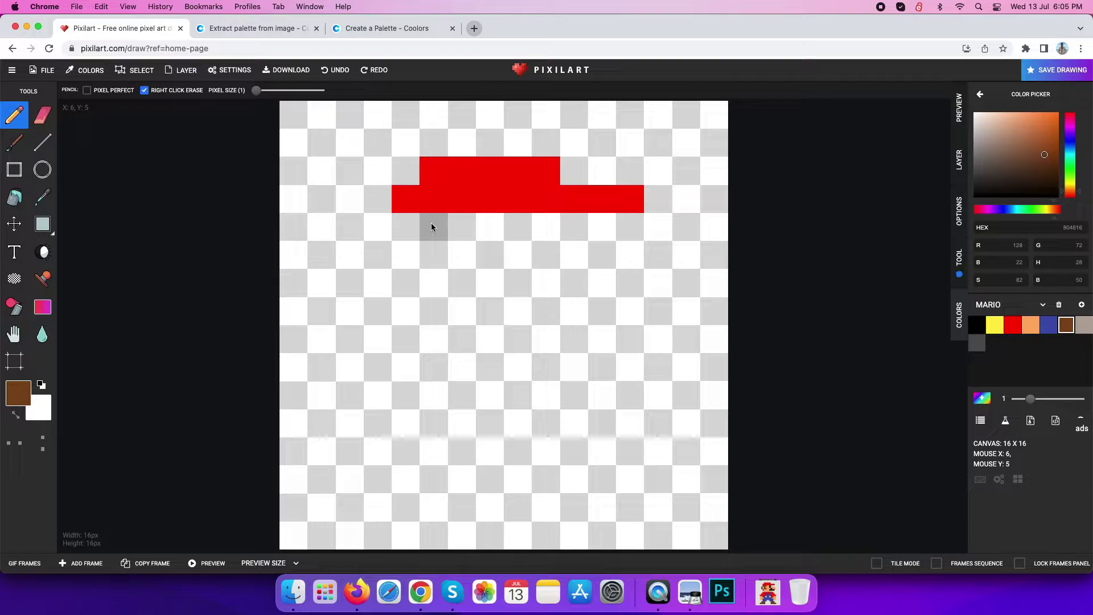
mouse_move(410, 226)
mouse_down()
mouse_move(454, 227)
mouse_move(429, 227)
mouse_move(435, 282)
mouse_up()
click(459, 283)
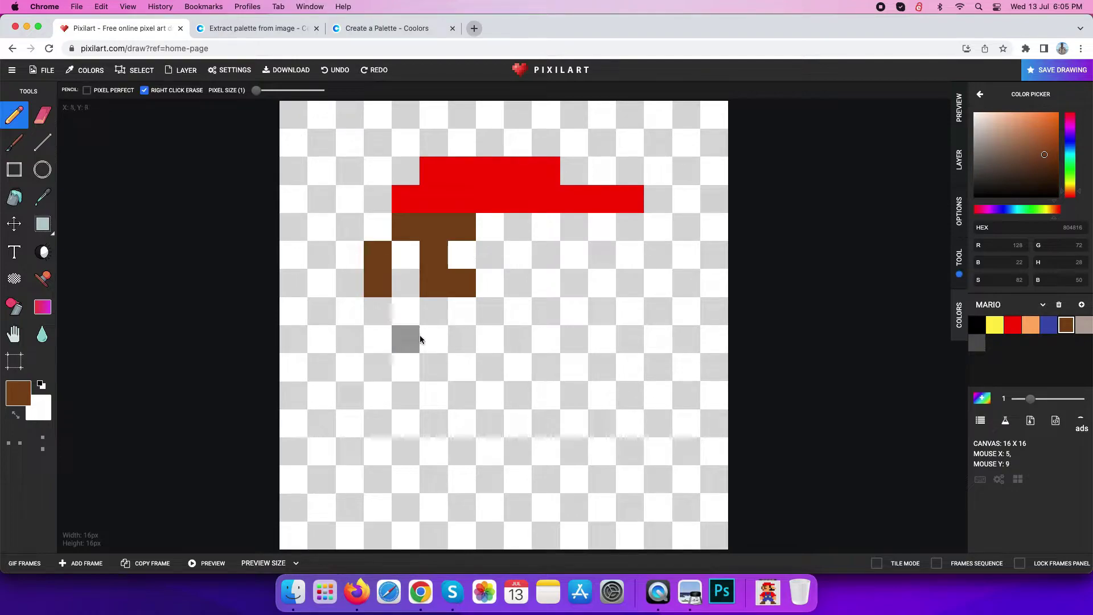
- Paint Mario's black eye column and the black moustache below it
click(977, 324)
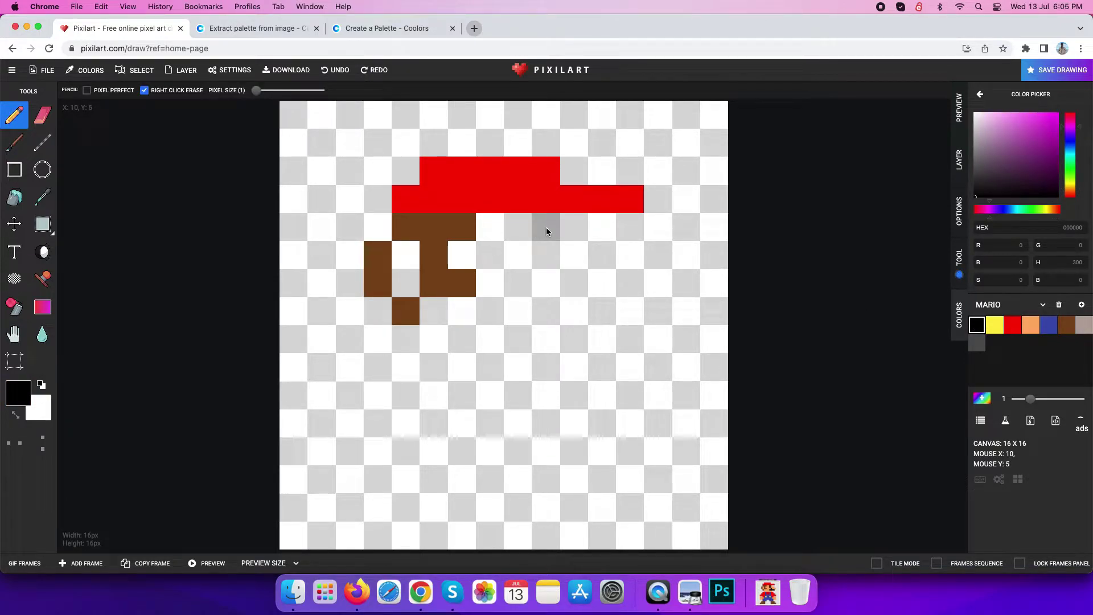
drag(546, 228, 546, 255)
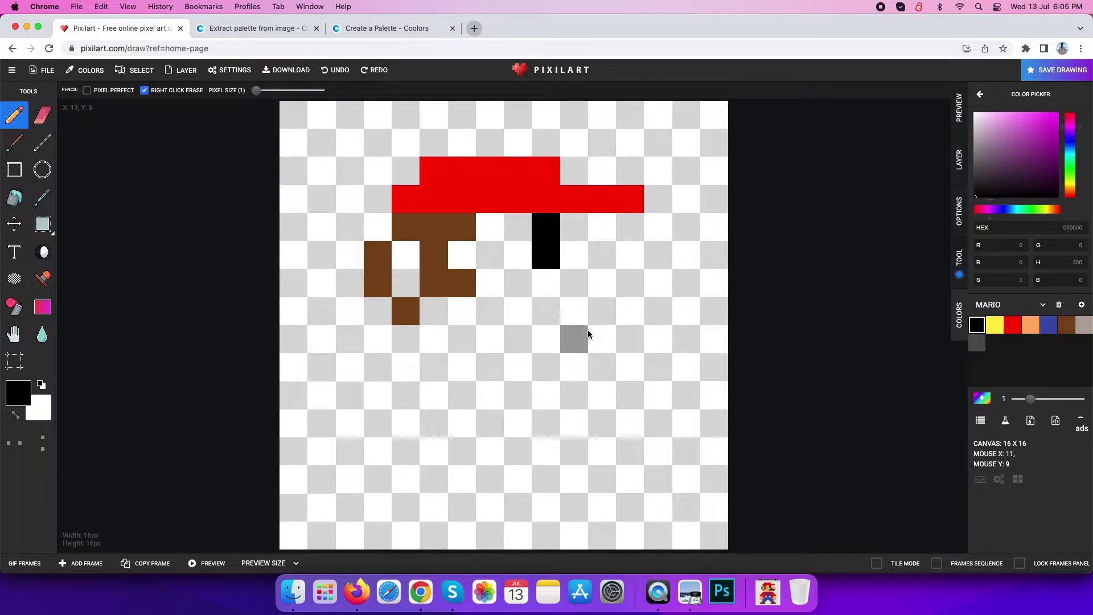
click(574, 283)
drag(548, 311, 603, 315)
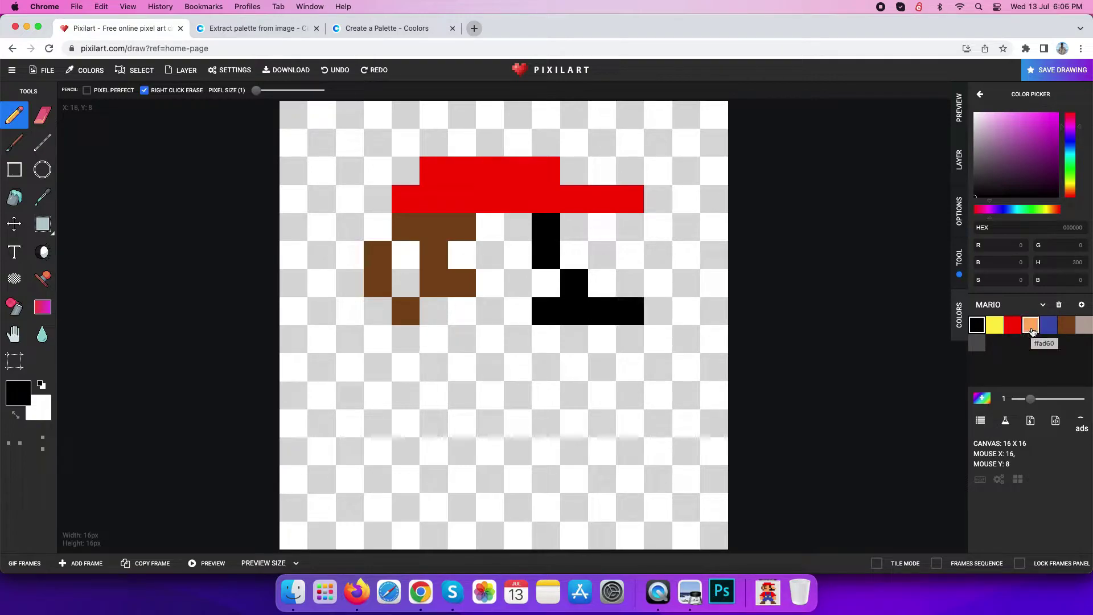
- Paint the face, nose, sideburn area and chin row in skin orange
click(1030, 325)
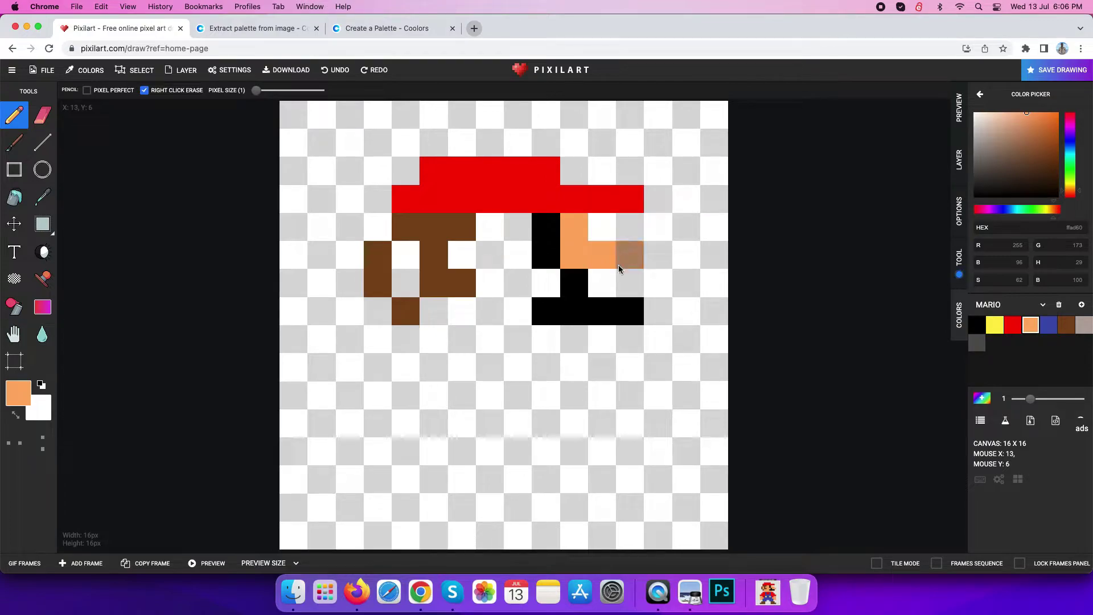
click(615, 285)
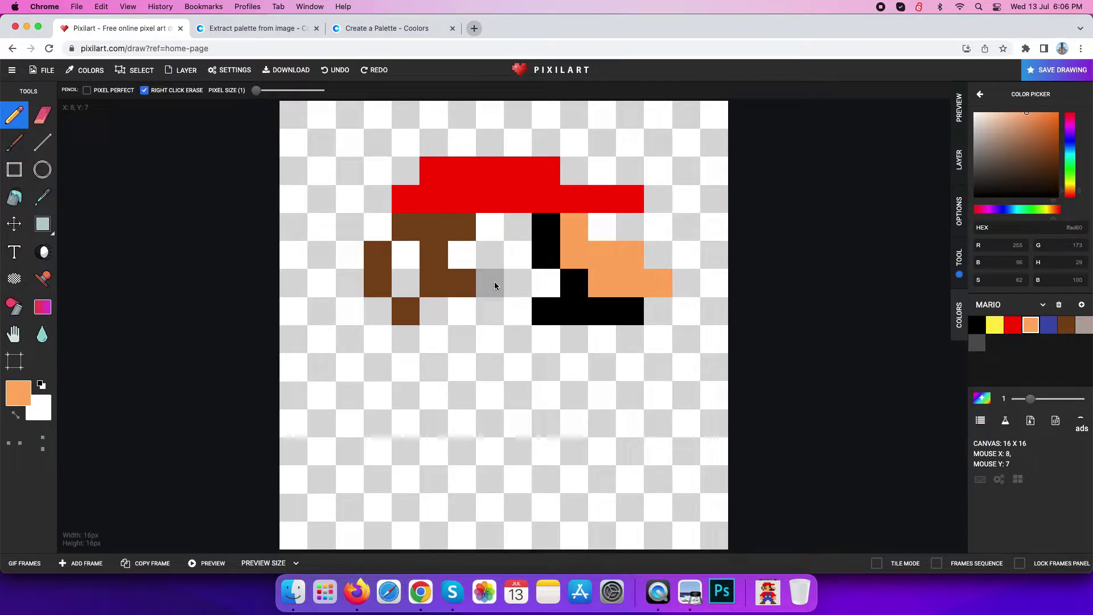
drag(494, 282, 471, 259)
click(546, 283)
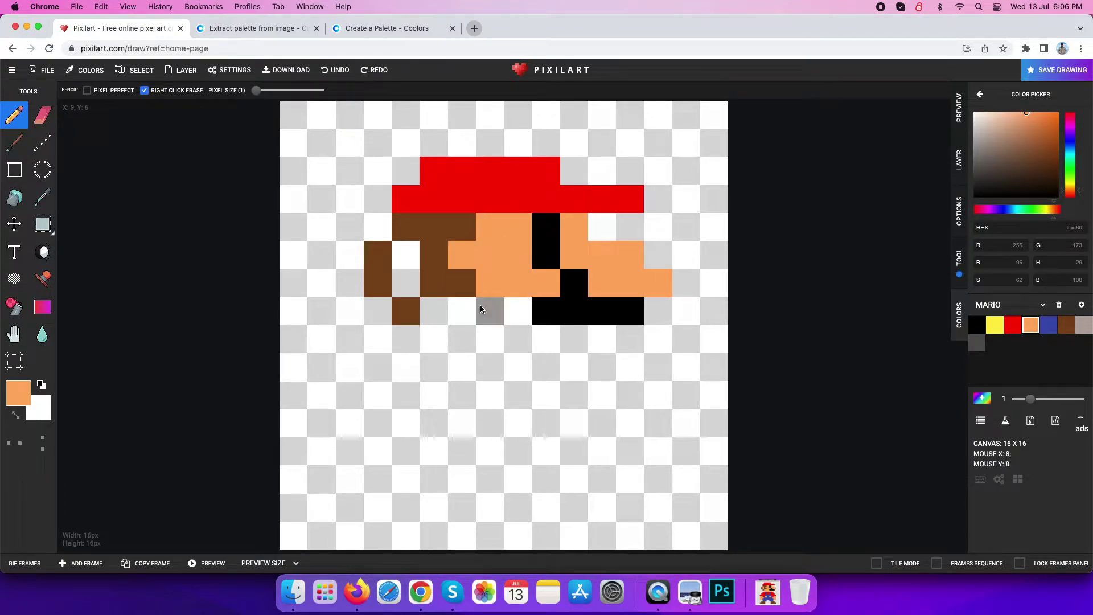
drag(425, 305, 509, 307)
drag(394, 263, 404, 283)
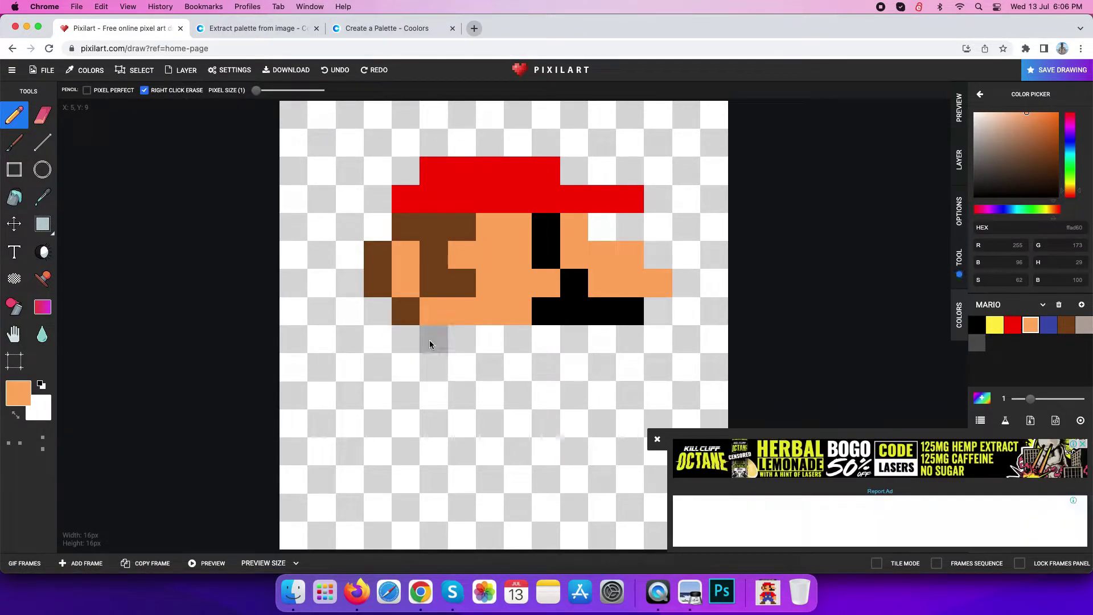
drag(429, 342, 569, 341)
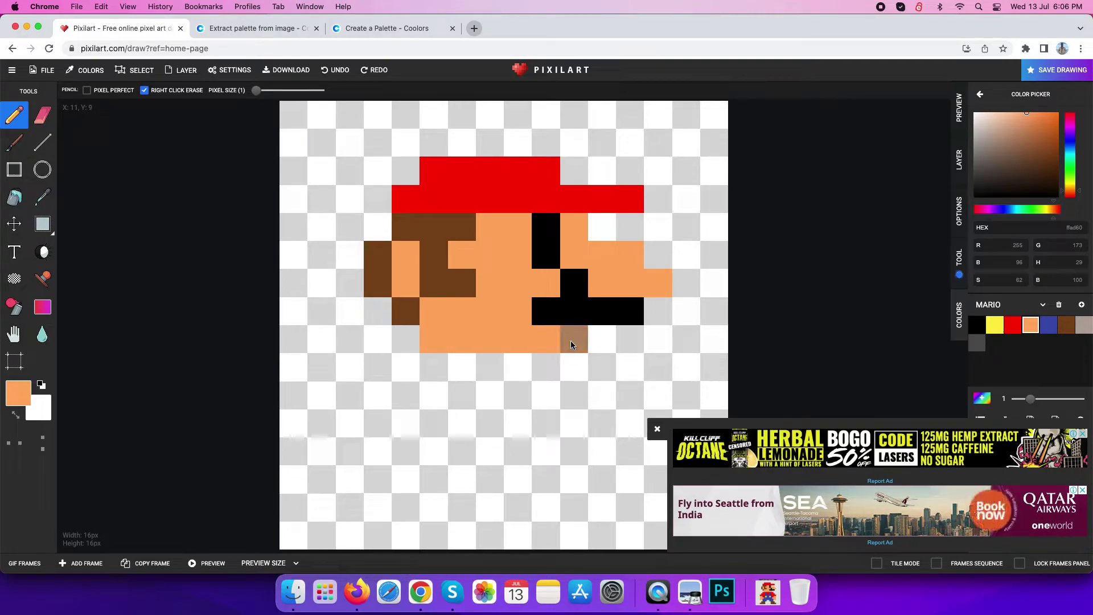
- Dismiss the ad panel and paint the red shirt row below the face
click(661, 433)
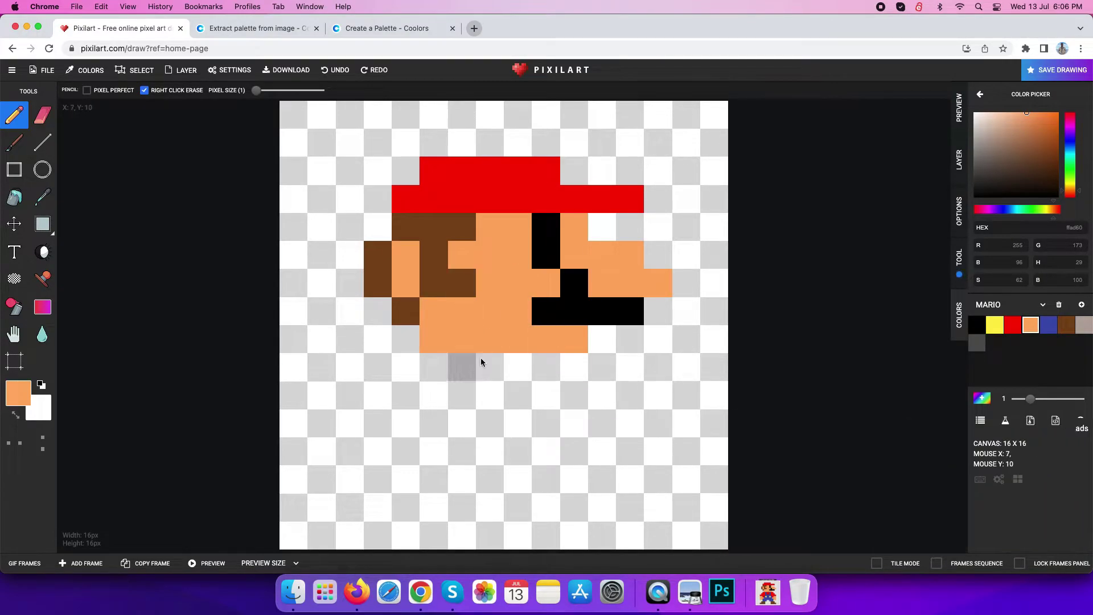
click(1013, 324)
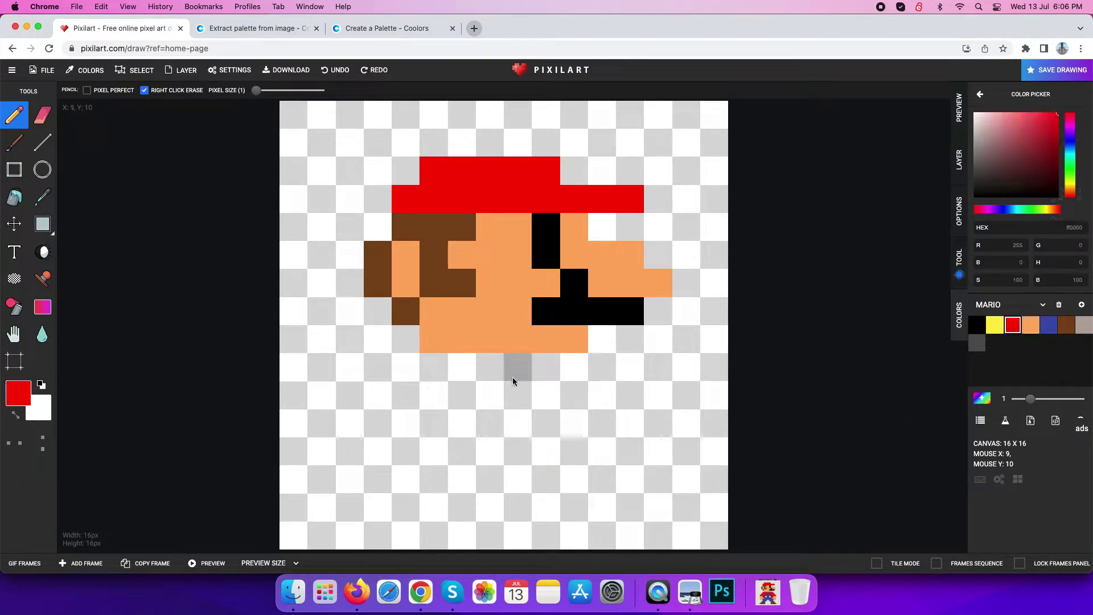
mouse_move(490, 368)
mouse_down()
mouse_move(515, 394)
mouse_move(521, 377)
mouse_move(459, 420)
mouse_move(551, 376)
mouse_up()
- Paint both blue overall legs down to the bottom of the canvas
click(1048, 326)
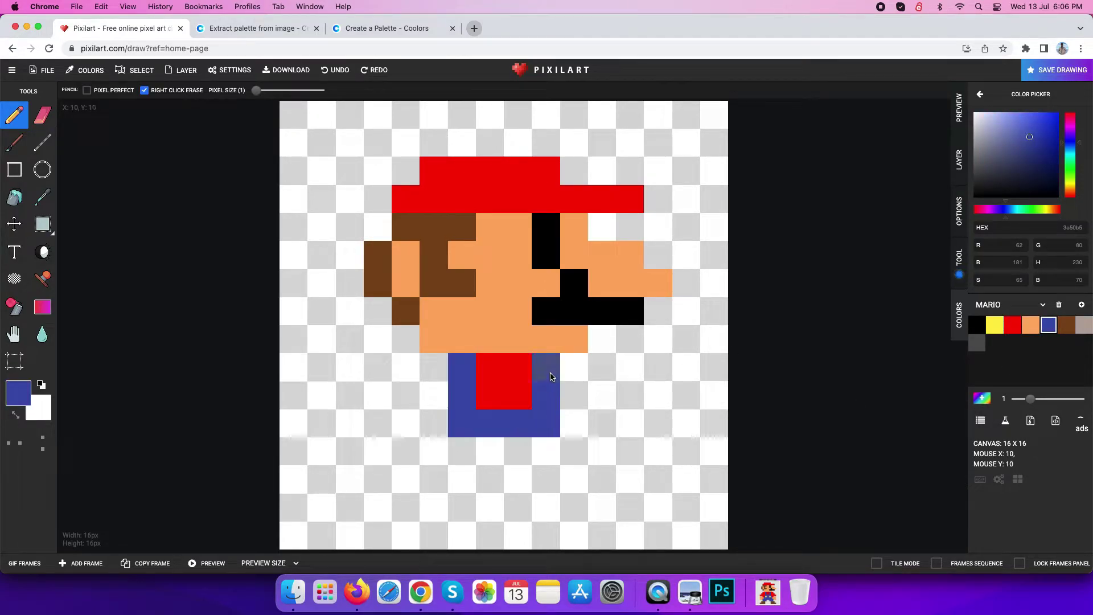
click(433, 460)
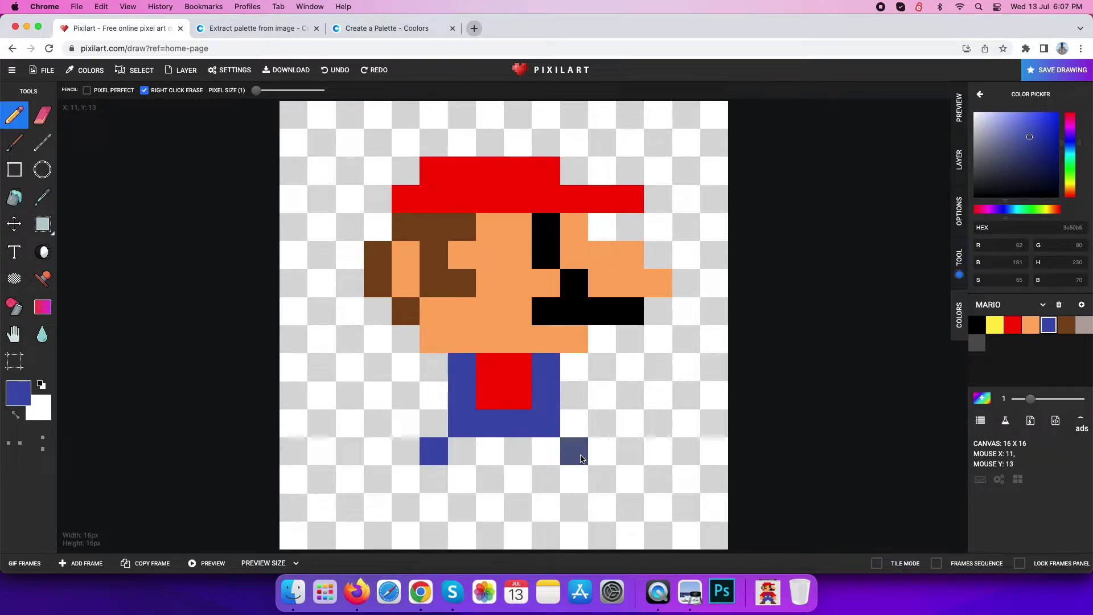
click(582, 458)
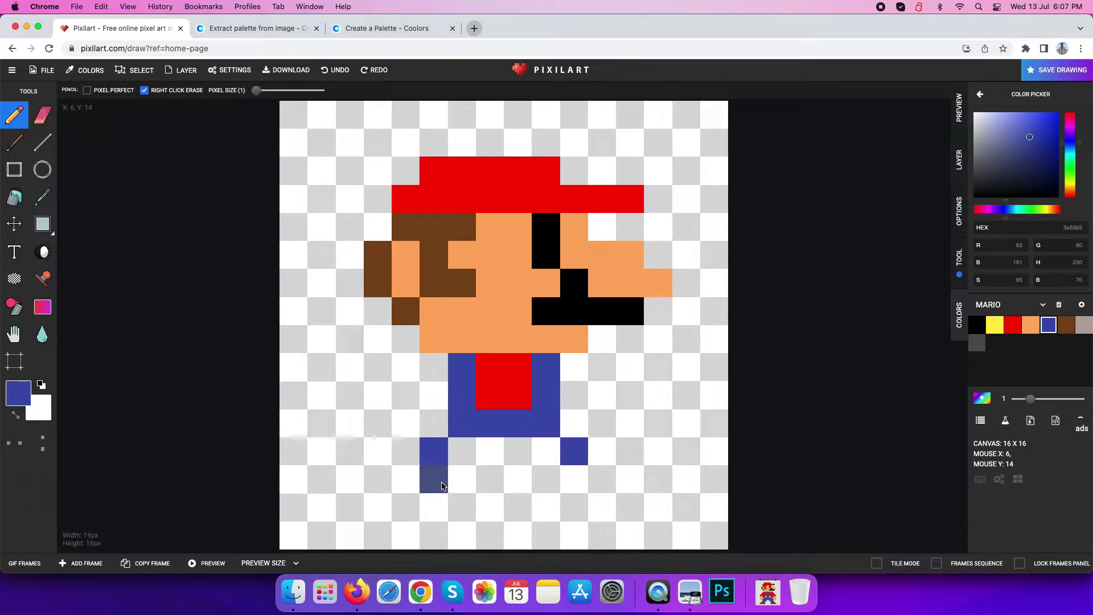
click(442, 486)
click(400, 513)
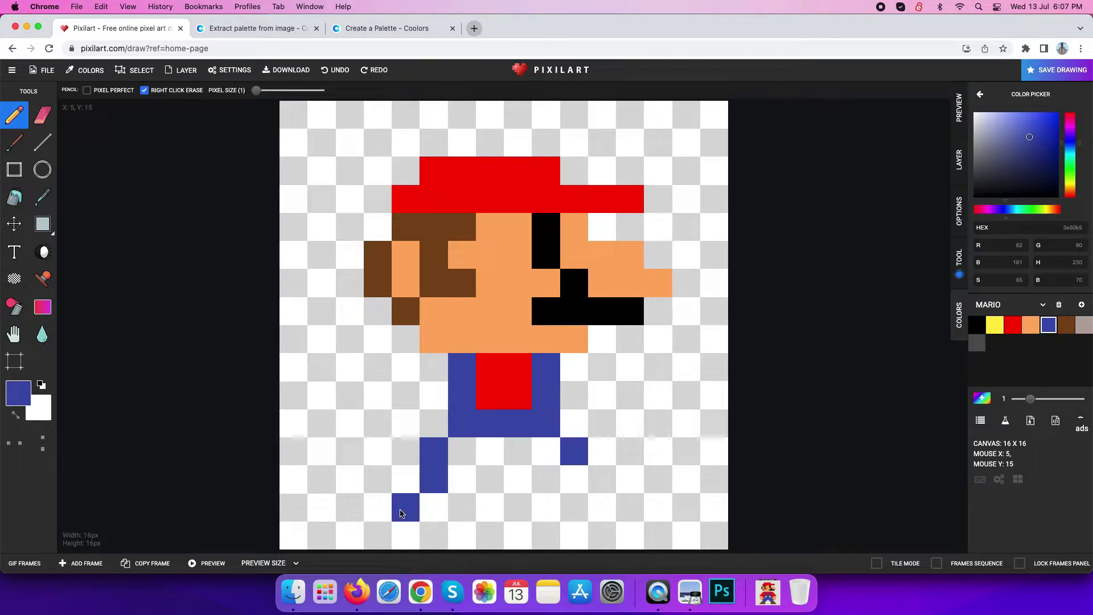
click(406, 540)
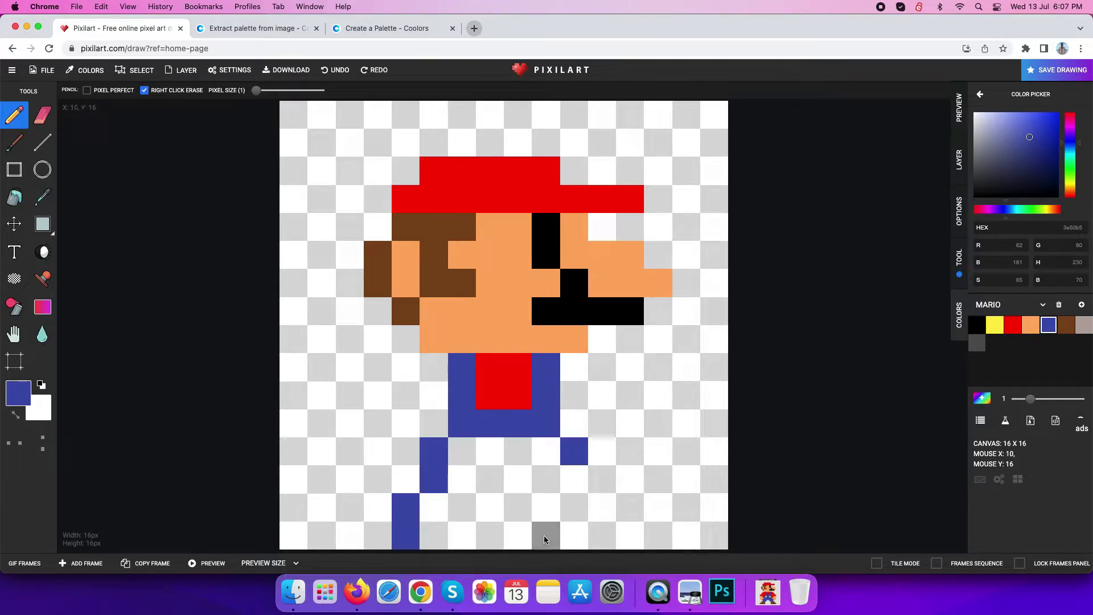
click(584, 480)
drag(598, 505, 605, 538)
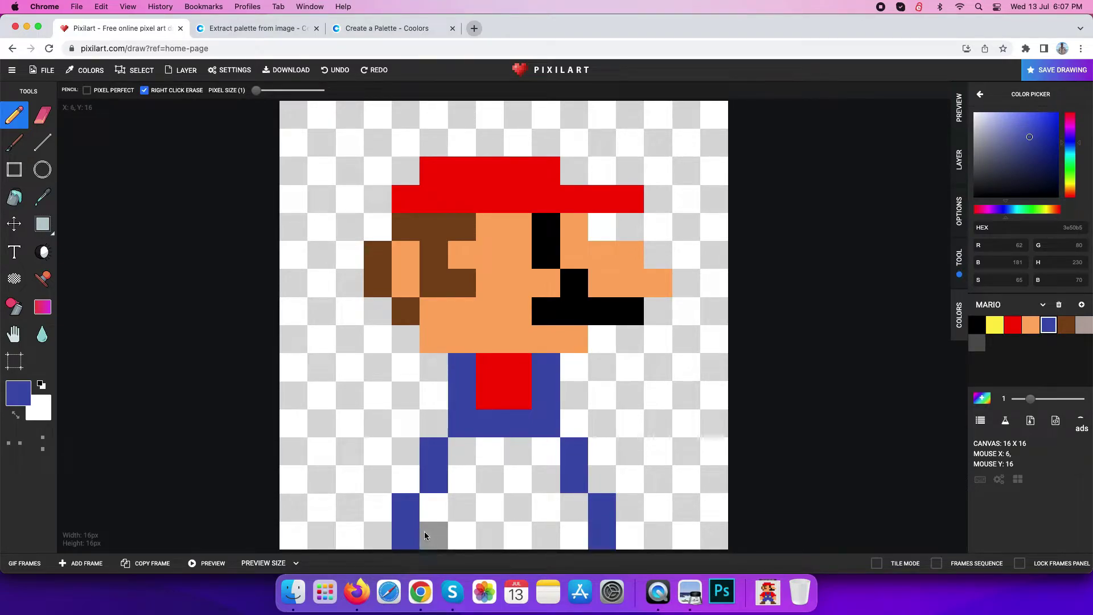
- Widen the blue feet and fill the overalls into a solid block
drag(424, 537, 459, 539)
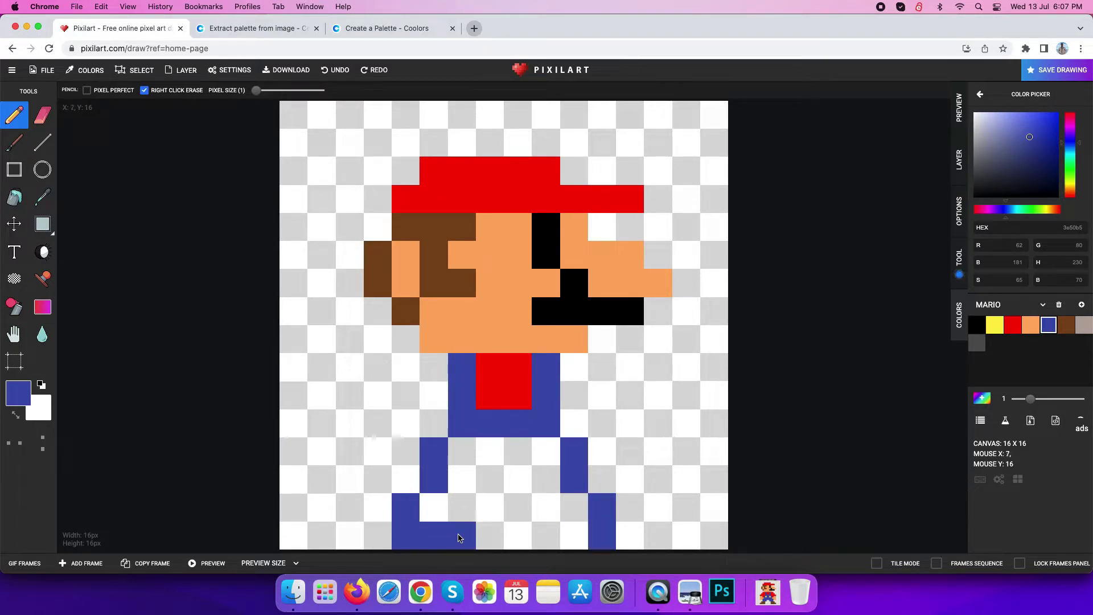
click(465, 514)
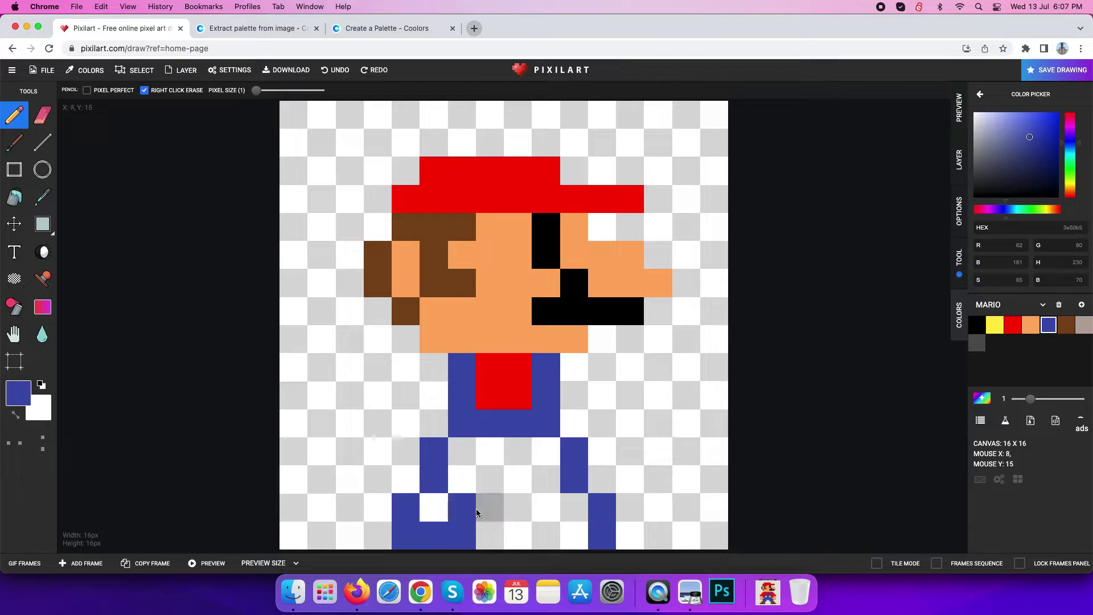
mouse_move(480, 513)
mouse_down()
mouse_move(571, 508)
mouse_move(544, 490)
mouse_up()
click(432, 506)
mouse_move(432, 505)
mouse_down()
mouse_move(477, 451)
mouse_move(557, 471)
mouse_move(482, 484)
mouse_up()
- Add two yellow buttons to the overalls
click(995, 325)
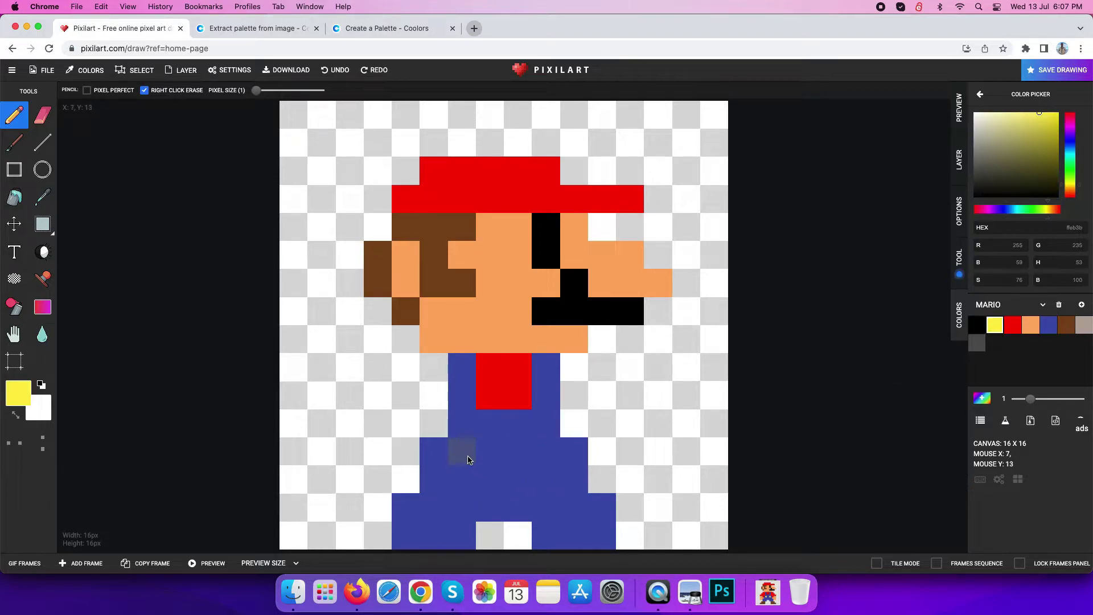
click(468, 460)
click(545, 451)
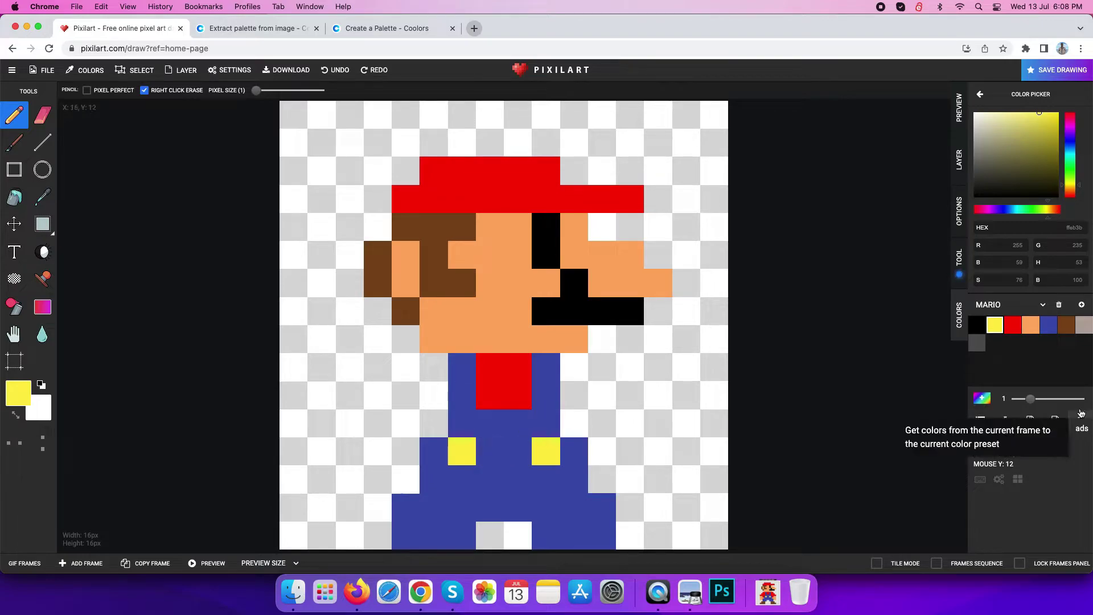
- Draw Mario's red left and right arms from the shoulders down
click(1013, 324)
click(433, 373)
click(347, 420)
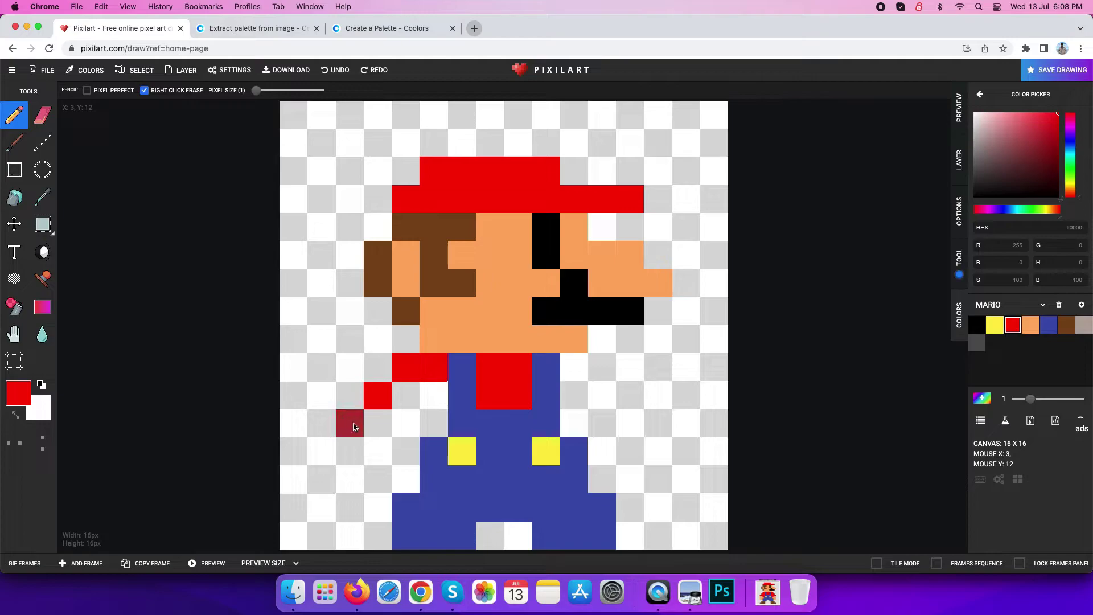
drag(409, 448, 433, 424)
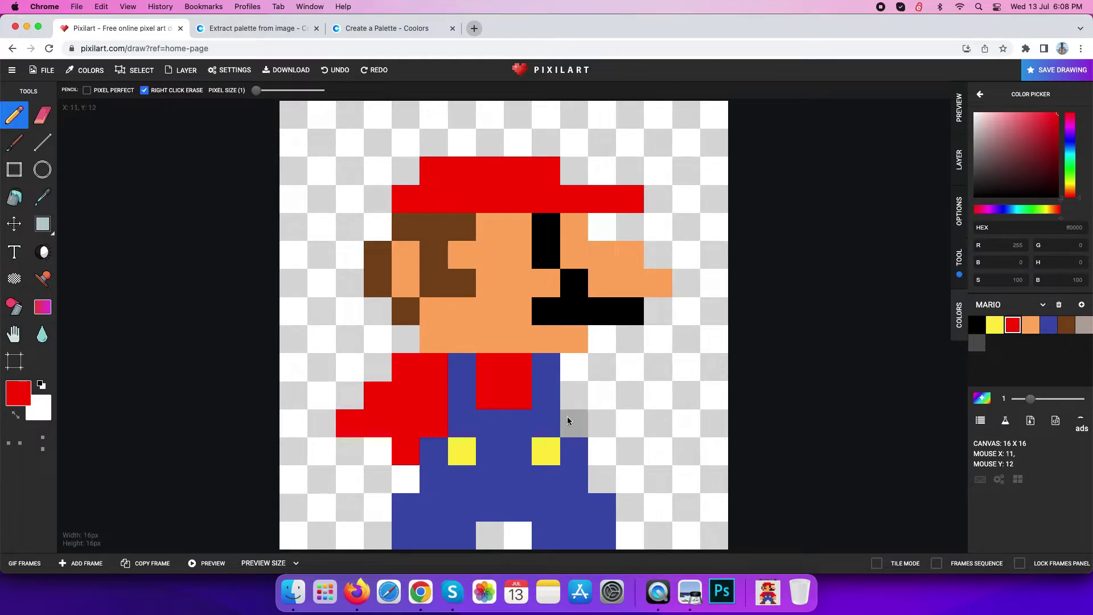
mouse_move(572, 367)
mouse_down()
mouse_move(601, 367)
mouse_move(658, 420)
mouse_move(593, 420)
mouse_move(644, 426)
mouse_up()
drag(574, 395, 602, 395)
click(601, 451)
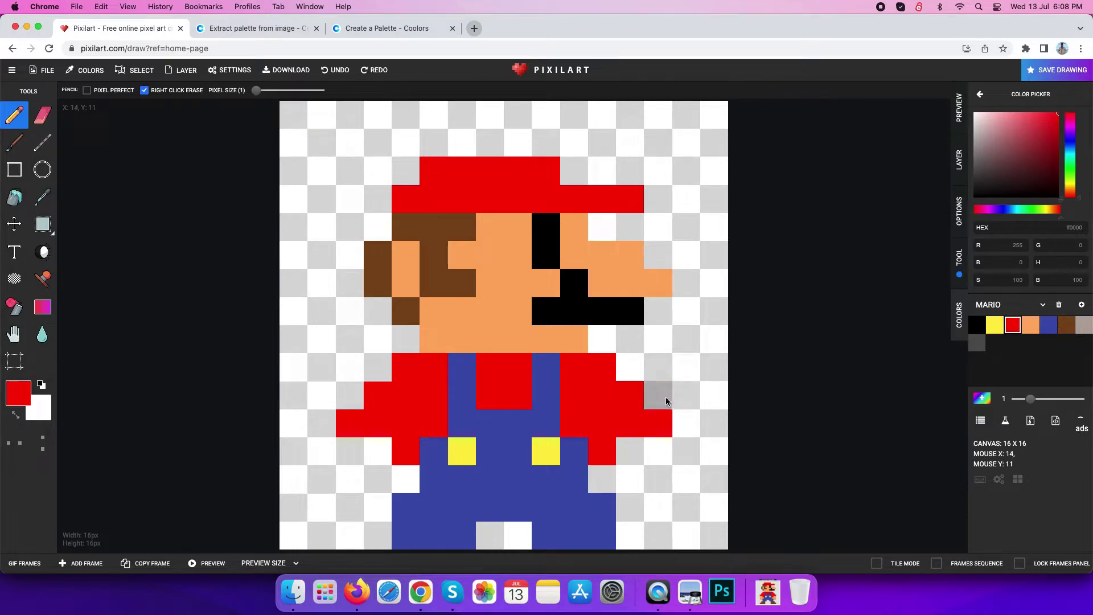
- Paint skin-orange hands at the ends of both arms
click(1031, 333)
mouse_move(602, 481)
mouse_down()
mouse_move(627, 471)
mouse_move(659, 484)
mouse_move(630, 505)
mouse_move(658, 506)
mouse_up()
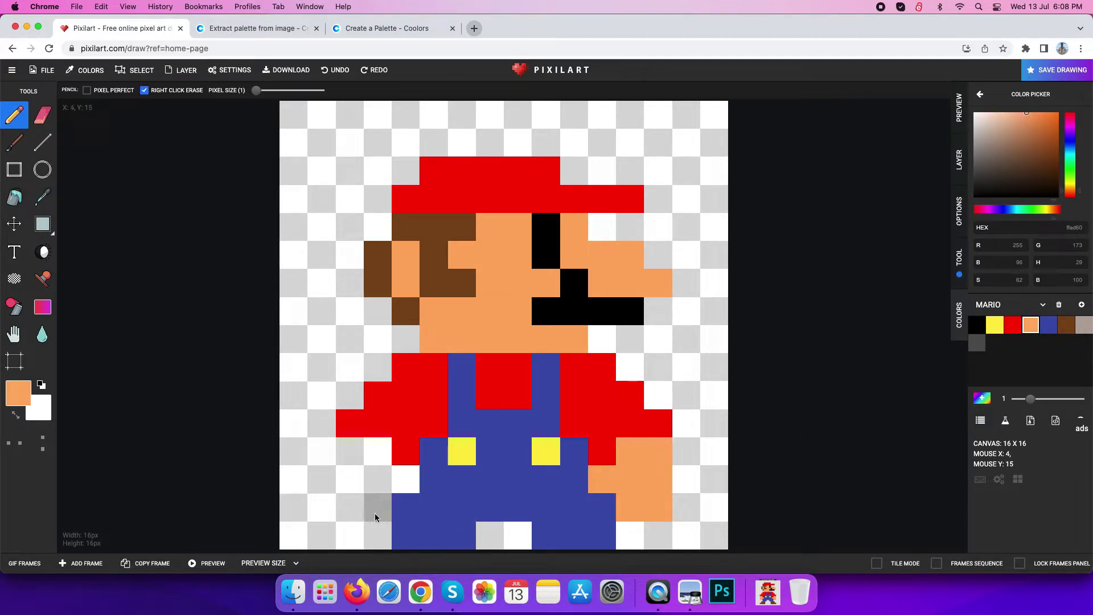
click(358, 452)
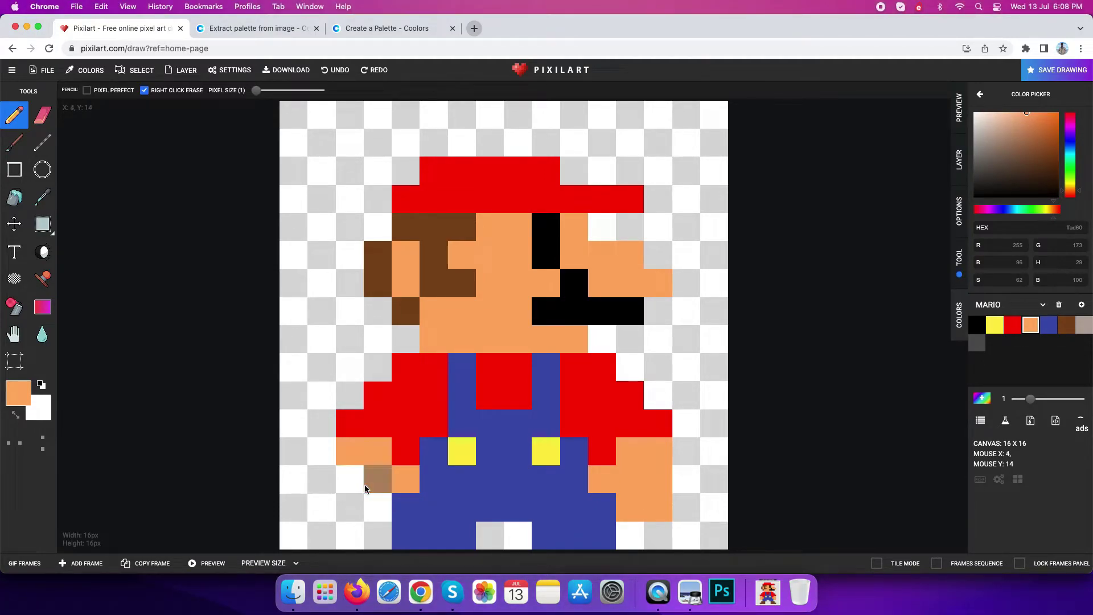
drag(356, 491, 367, 506)
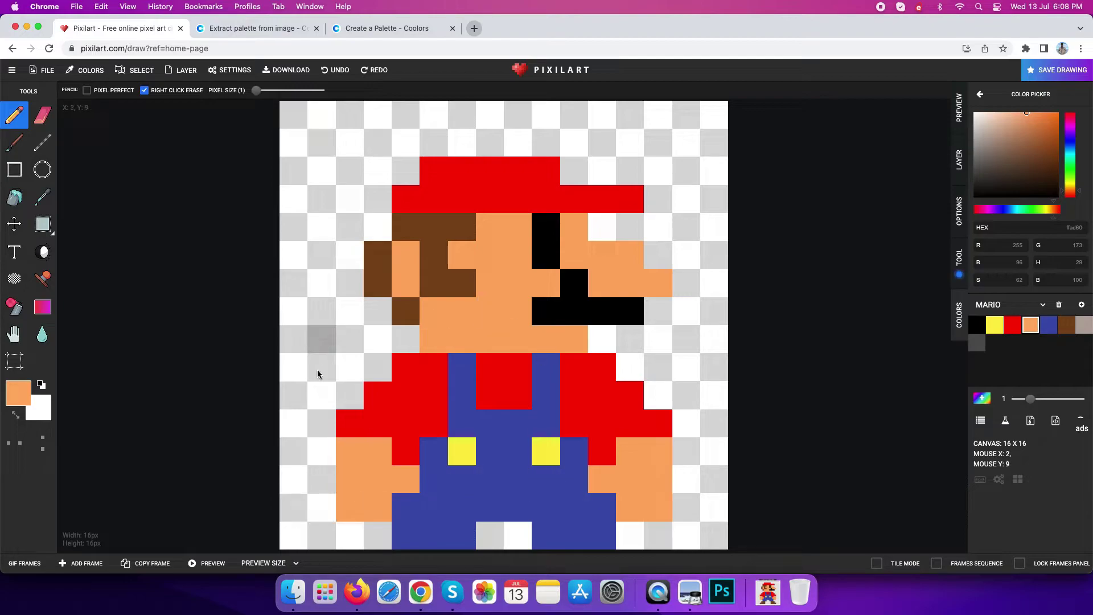
- Try moving Mario up one row, then undo the shift
click(14, 225)
drag(506, 411, 505, 384)
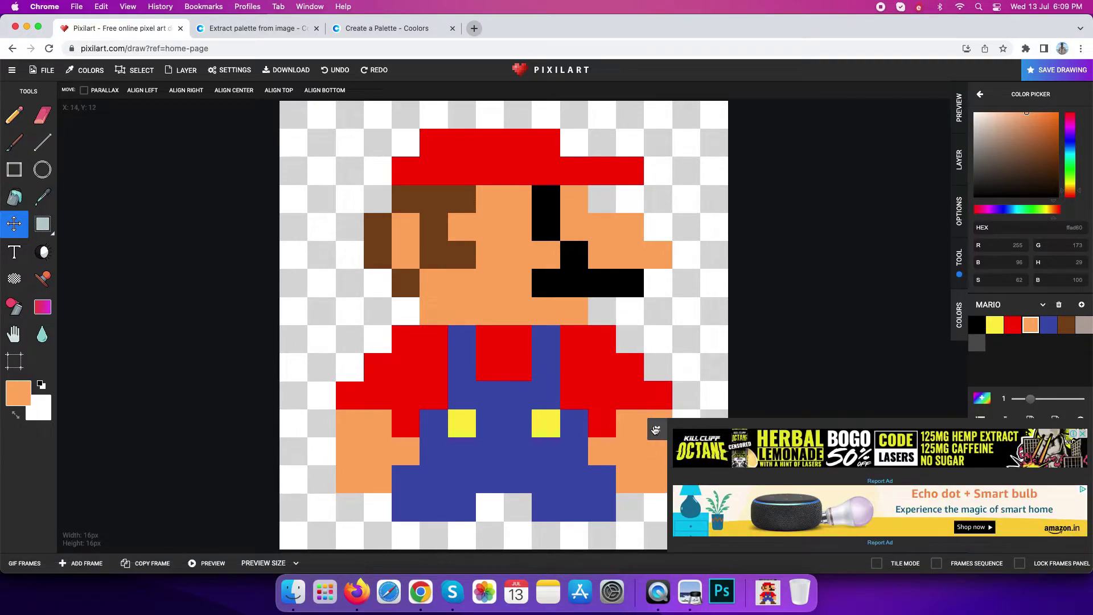
key(ctrl+z)
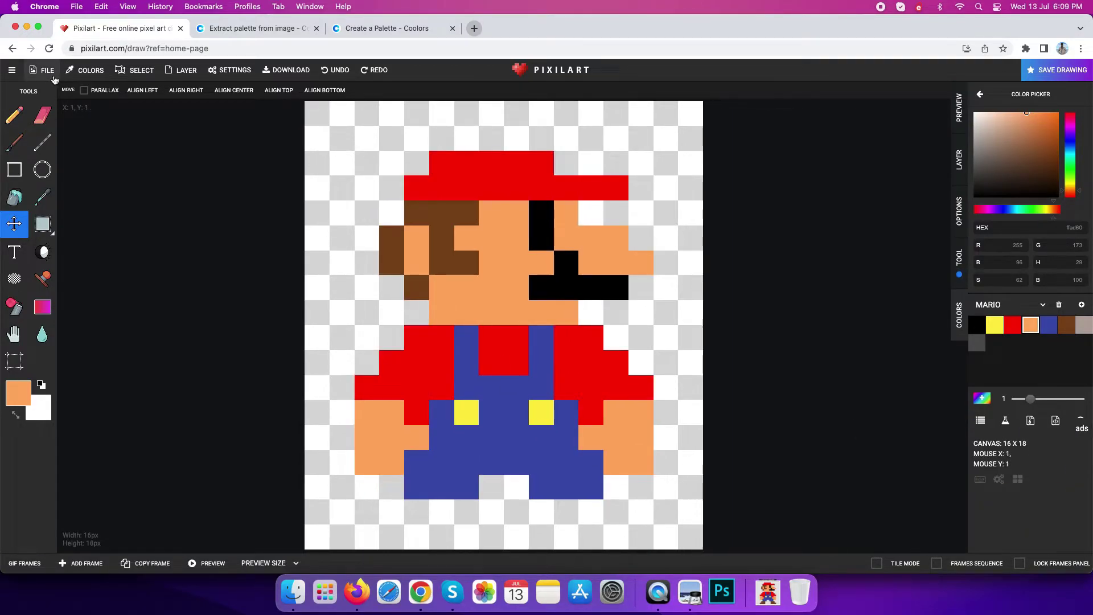
- Resize the canvas to 16×20 and shift Mario up one pixel
click(53, 77)
click(65, 153)
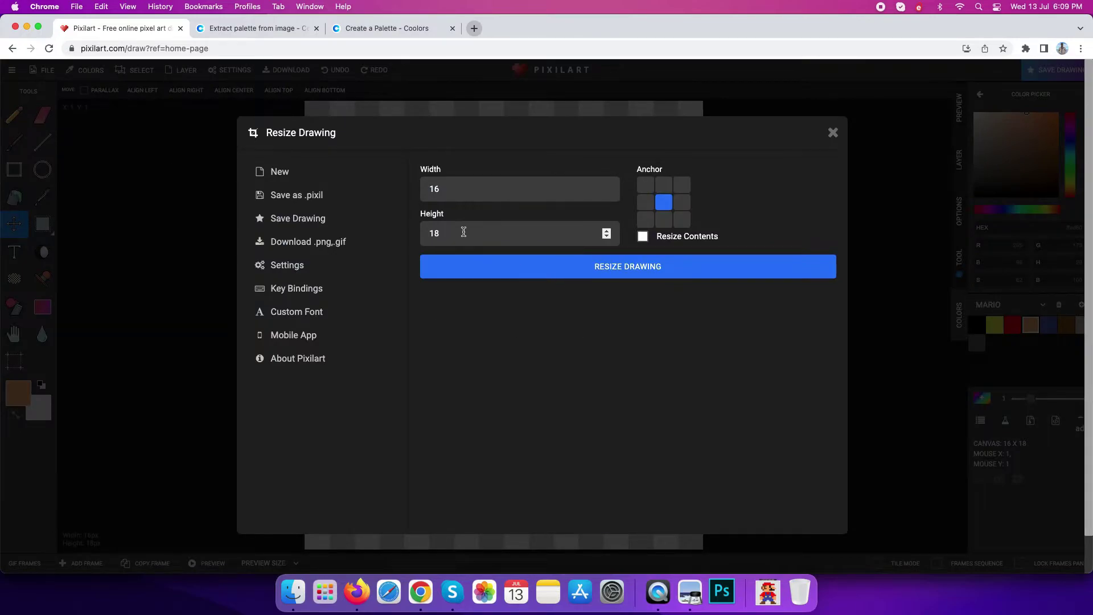
drag(460, 231, 415, 235)
click(607, 268)
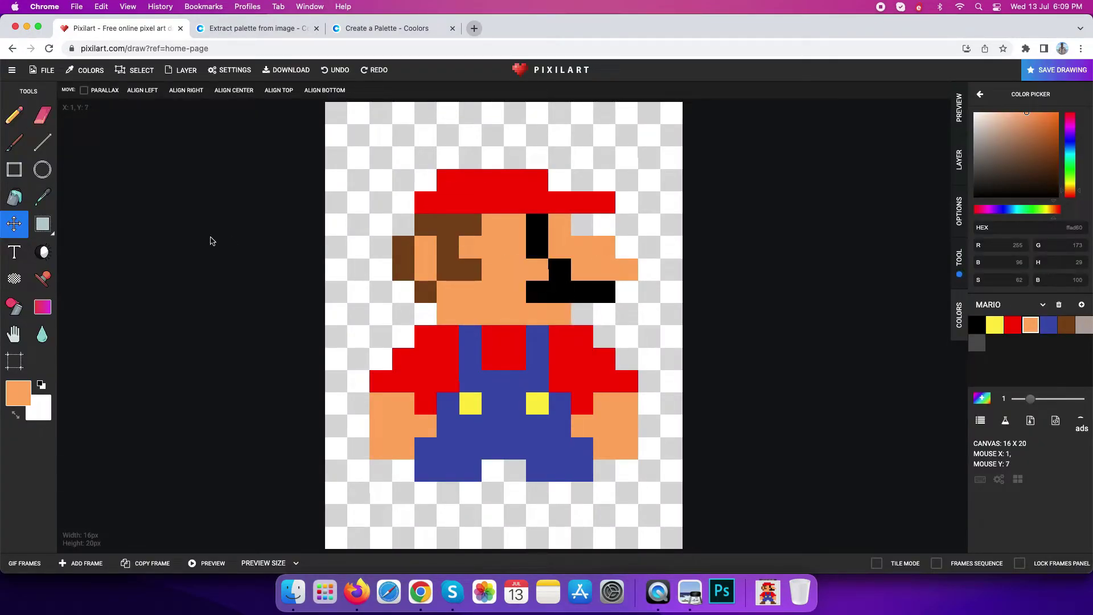
drag(497, 344, 498, 326)
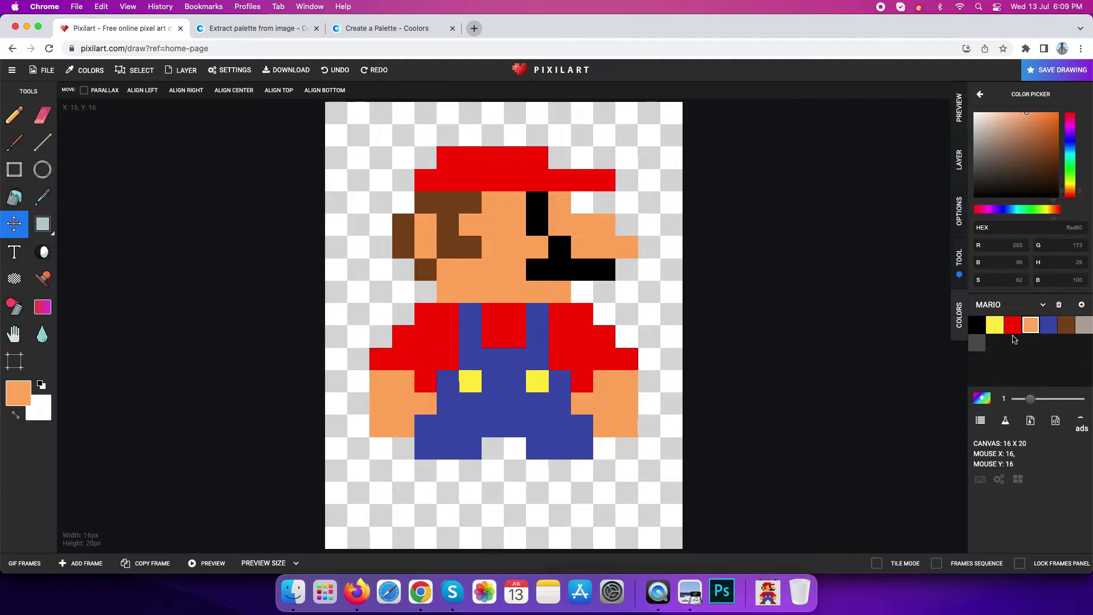
- Pencil a brown boot under each blue overall leg
click(1066, 325)
click(14, 115)
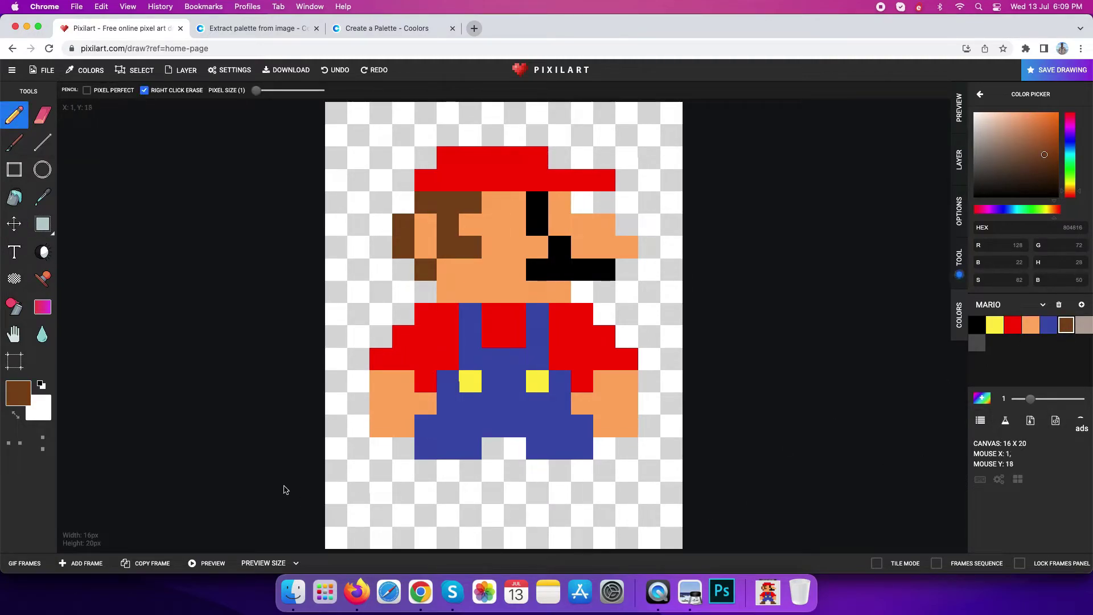
mouse_move(449, 466)
mouse_down()
mouse_move(428, 489)
mouse_move(395, 493)
mouse_up()
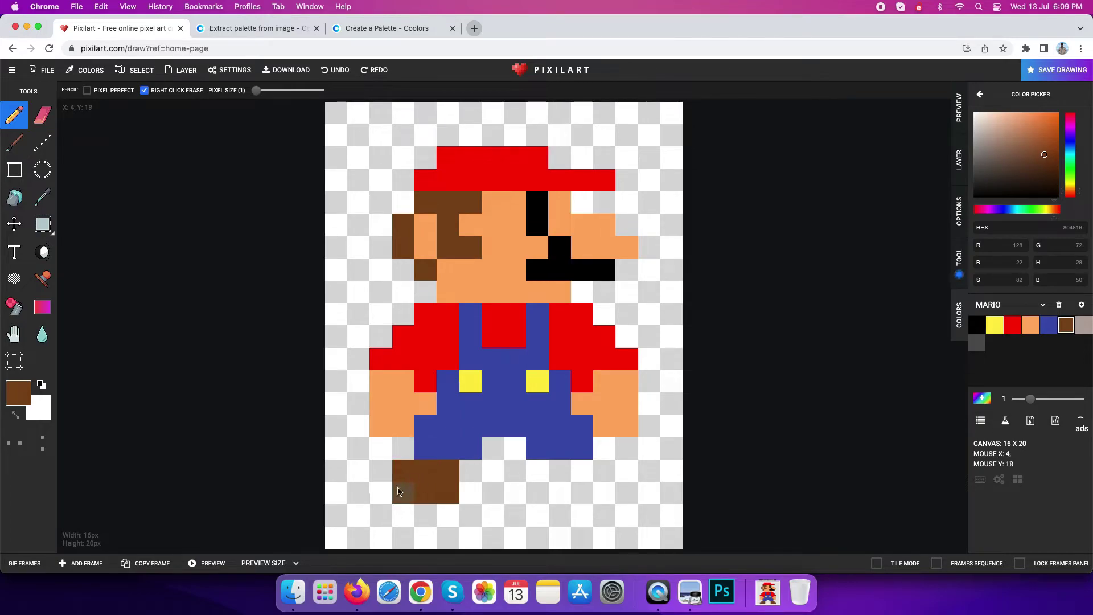
mouse_move(553, 467)
mouse_down()
mouse_move(603, 469)
mouse_move(569, 492)
mouse_move(617, 493)
mouse_up()
click(621, 494)
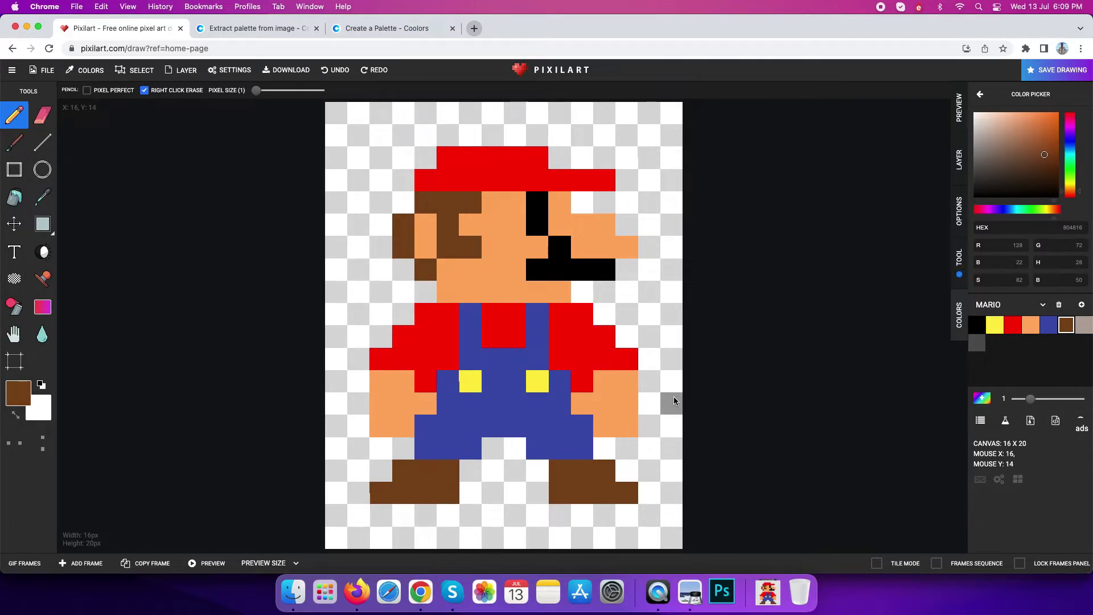
- Place the mario pixel art.png reference in Preview beside the canvas, then hide it
click(689, 591)
mouse_move(329, 41)
mouse_down()
mouse_move(877, 41)
mouse_move(720, 27)
mouse_up()
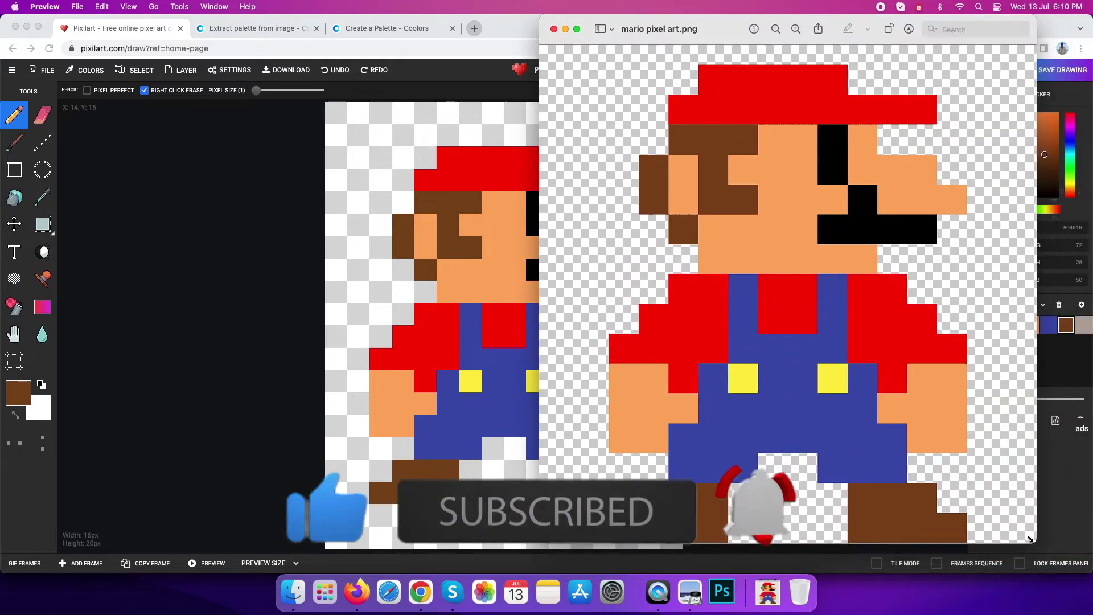
drag(1042, 550, 943, 452)
drag(703, 25, 868, 97)
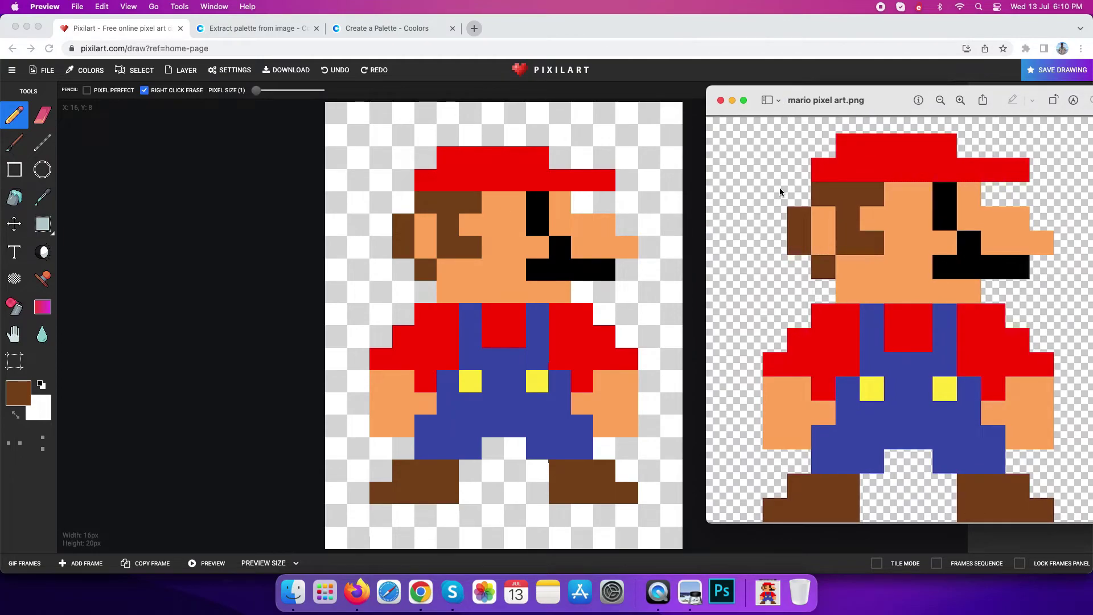
key(super+Tab)
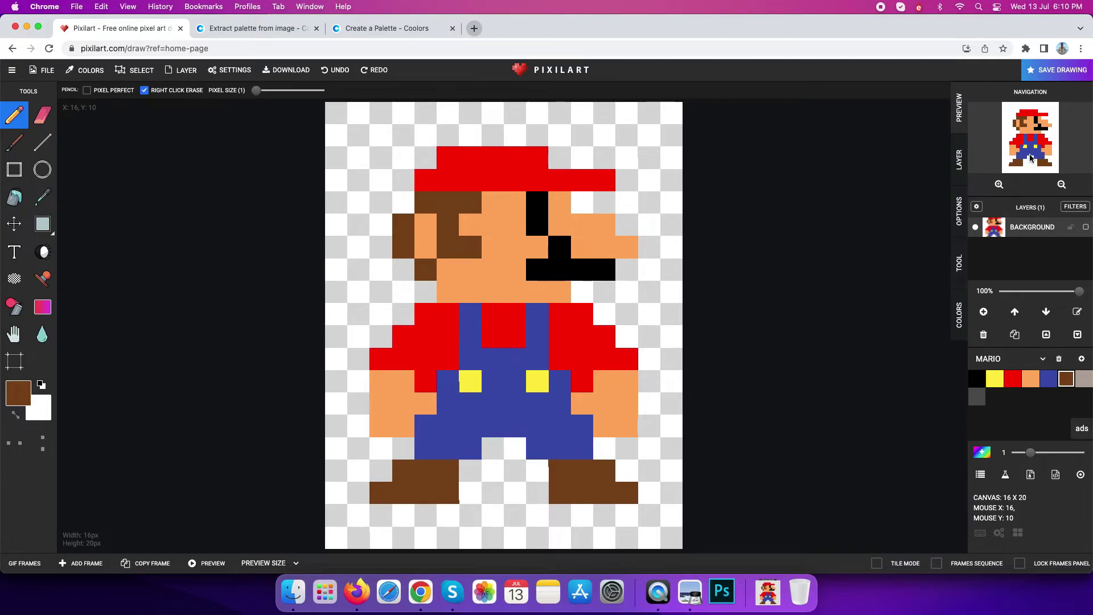
- Erase stray brown pixels at the top-right and undo an accidental brown outline
drag(650, 135, 649, 157)
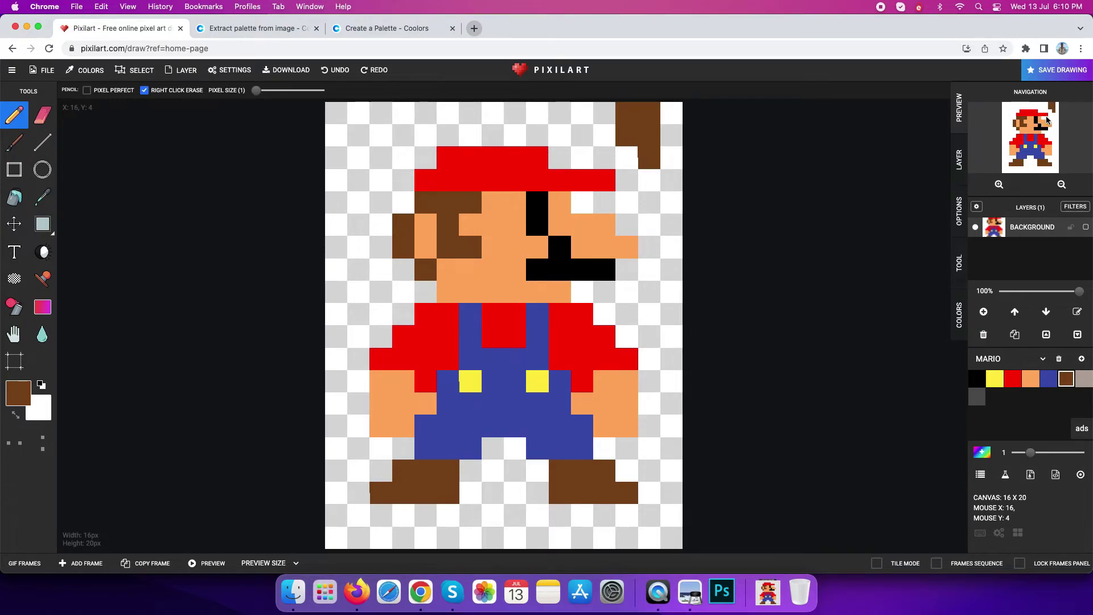
key(e)
click(632, 111)
drag(635, 110, 630, 113)
click(627, 135)
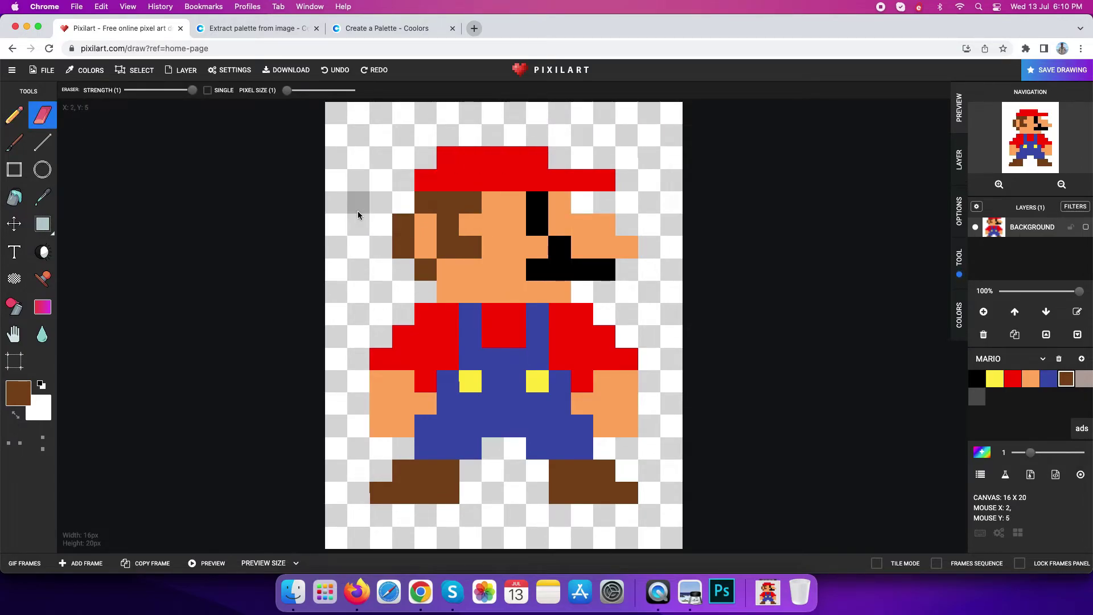
key(b)
drag(358, 270, 649, 180)
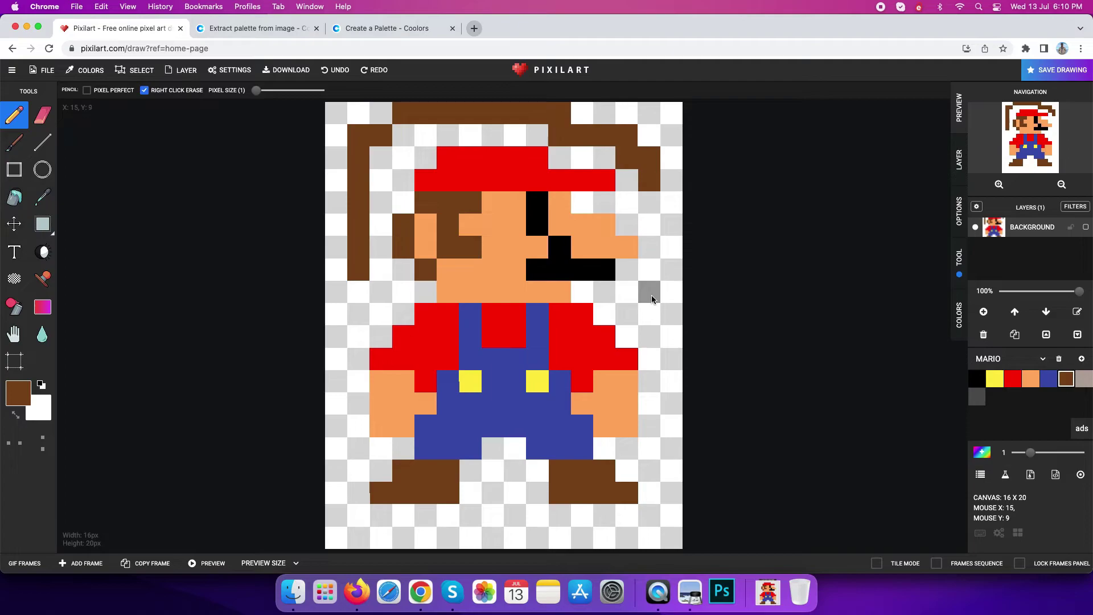
key(ctrl+z)
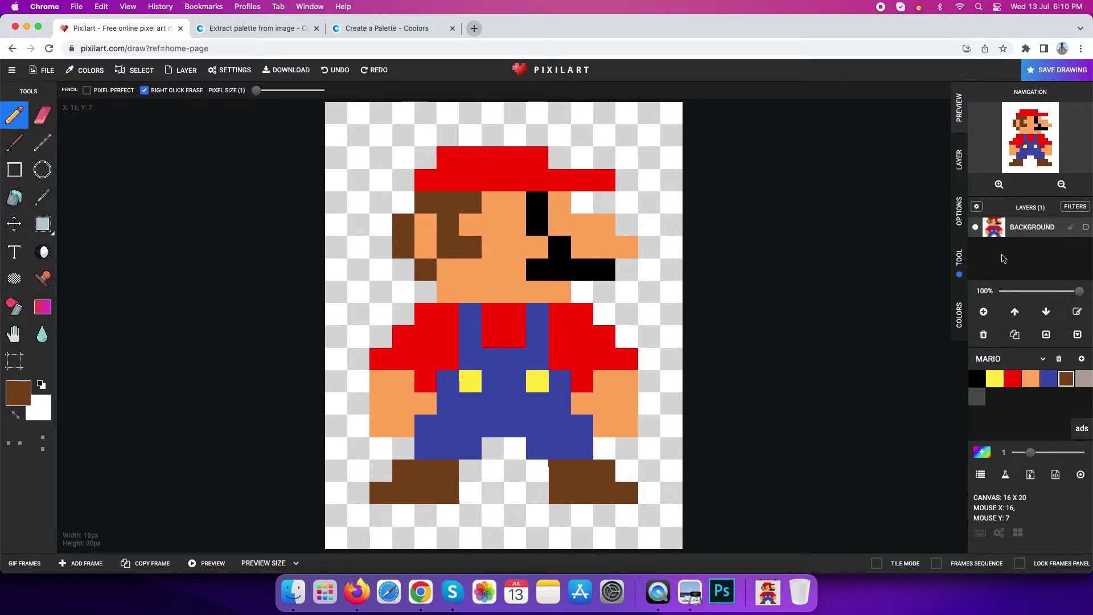
- Rename Mario's layer to CHARACTER
double_click(1030, 227)
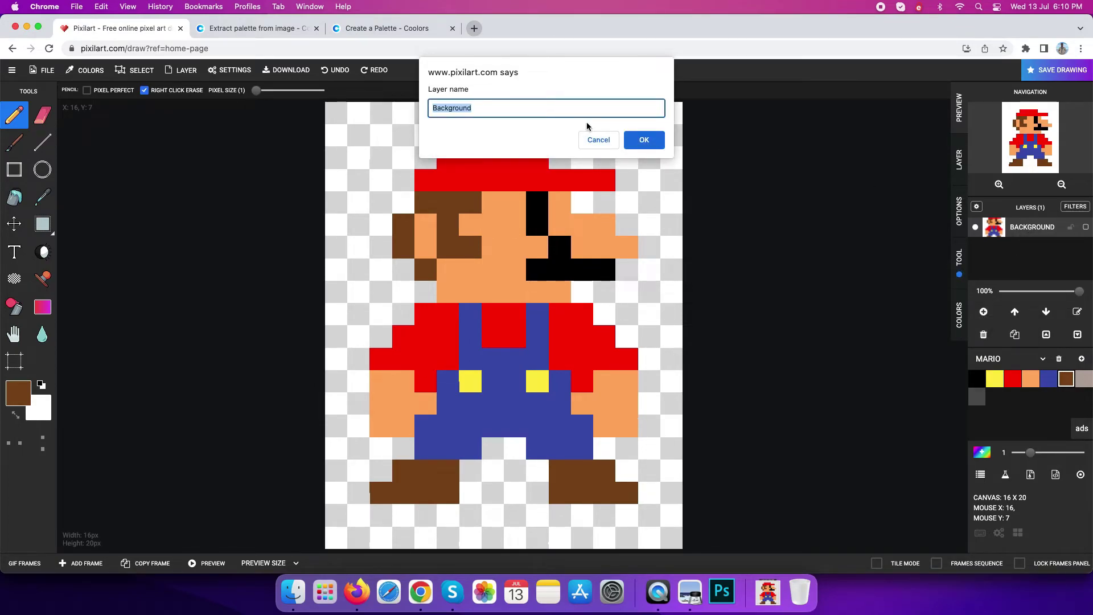
text(ch)
click(640, 144)
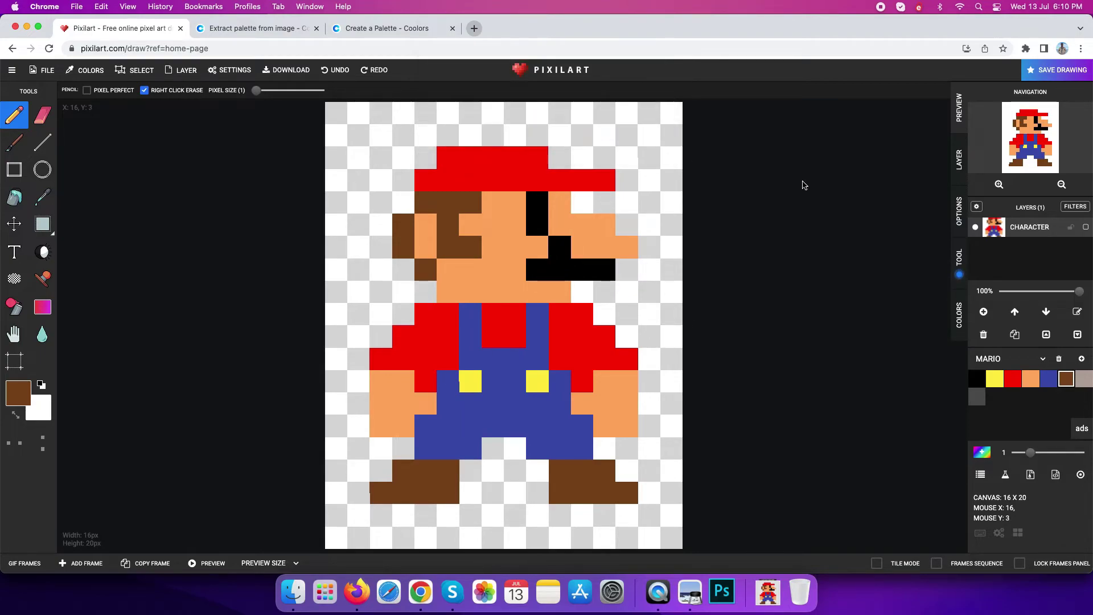
- Add a new layer named BACKGROUND and drag it below CHARACTER
click(984, 311)
double_click(1022, 228)
text(background)
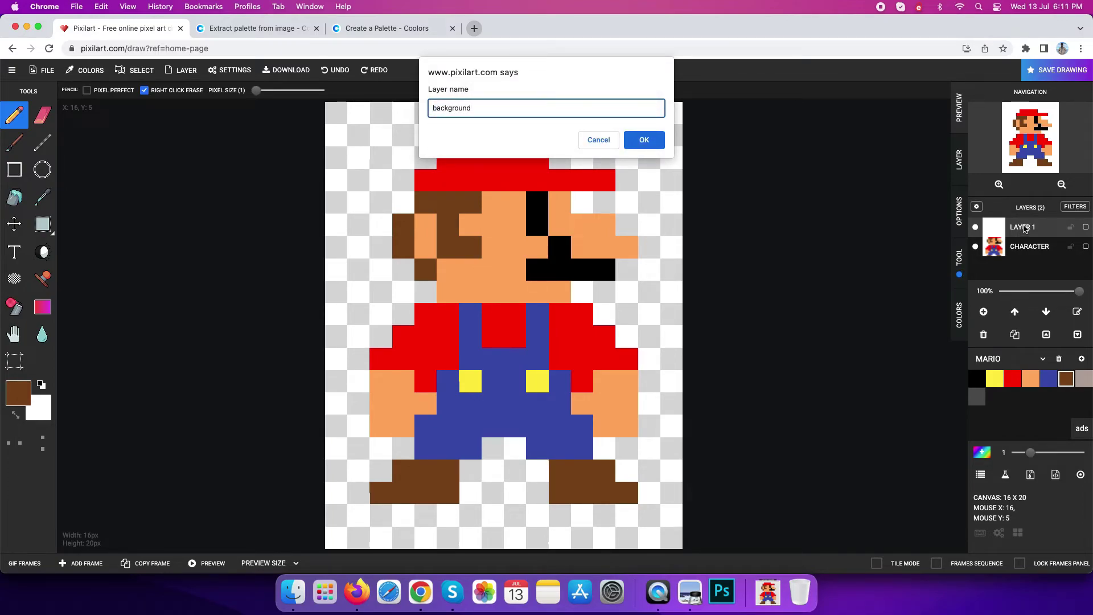
click(644, 139)
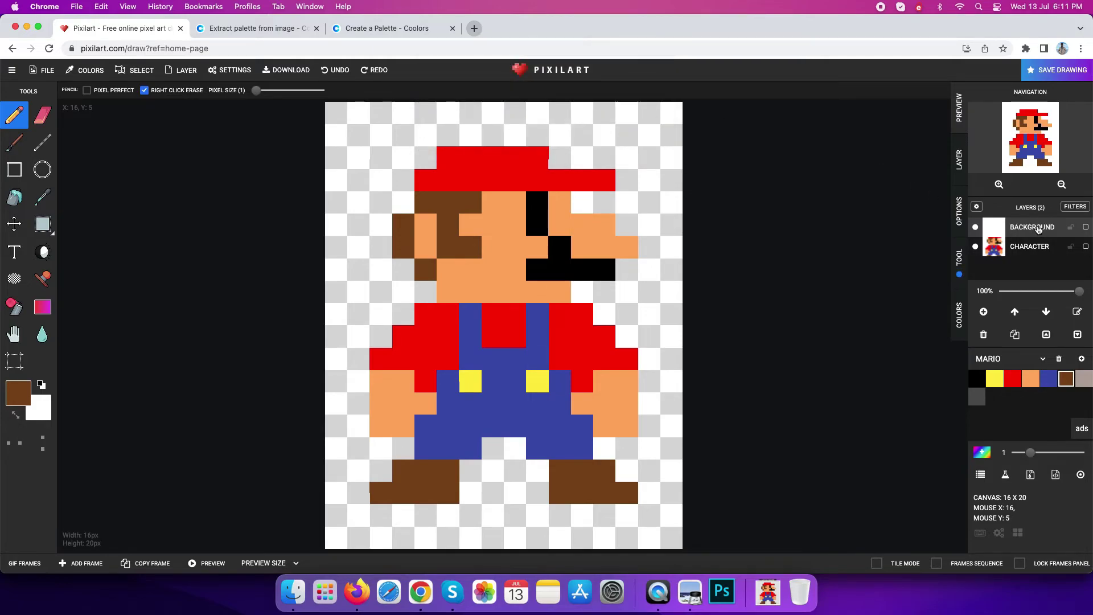
drag(1038, 229, 1029, 251)
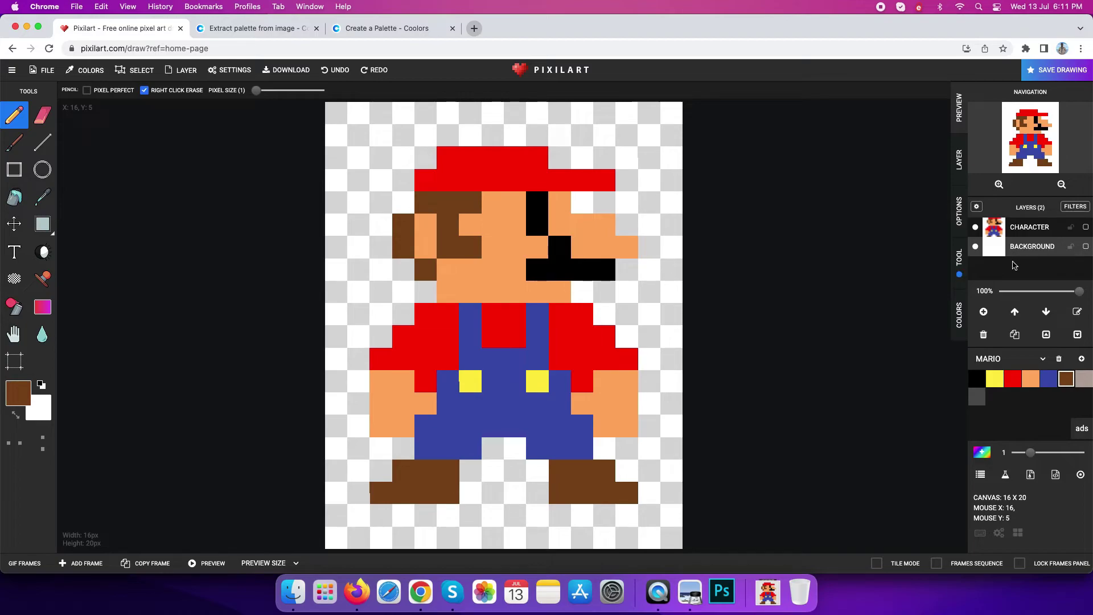
- Bucket-fill the BACKGROUND layer bright blue from the DEFAULT palette, replacing a pink trial fill
click(15, 200)
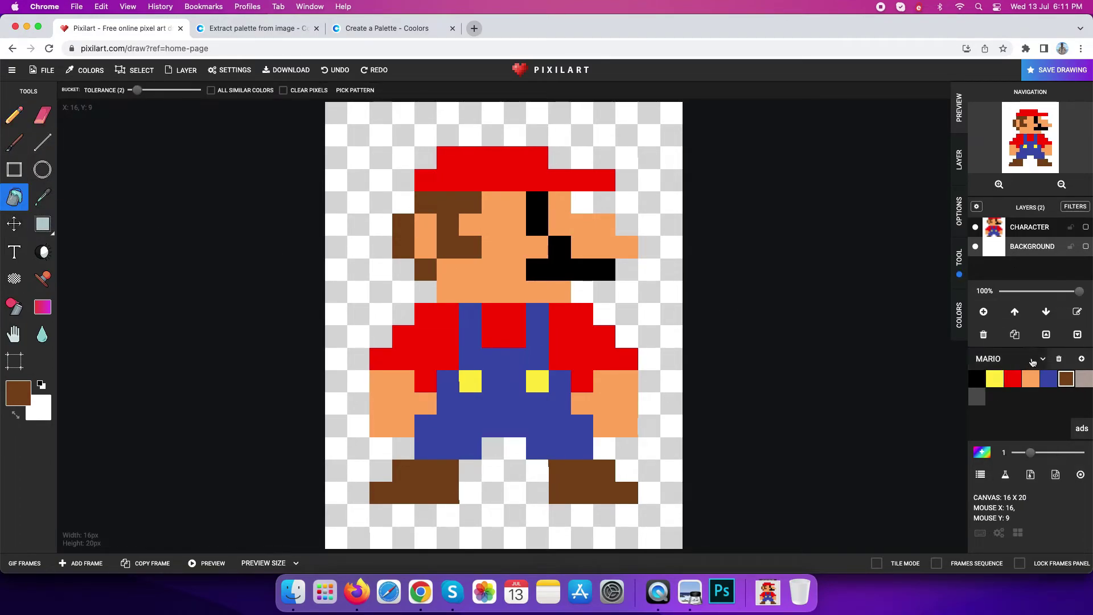
click(1032, 362)
click(1019, 360)
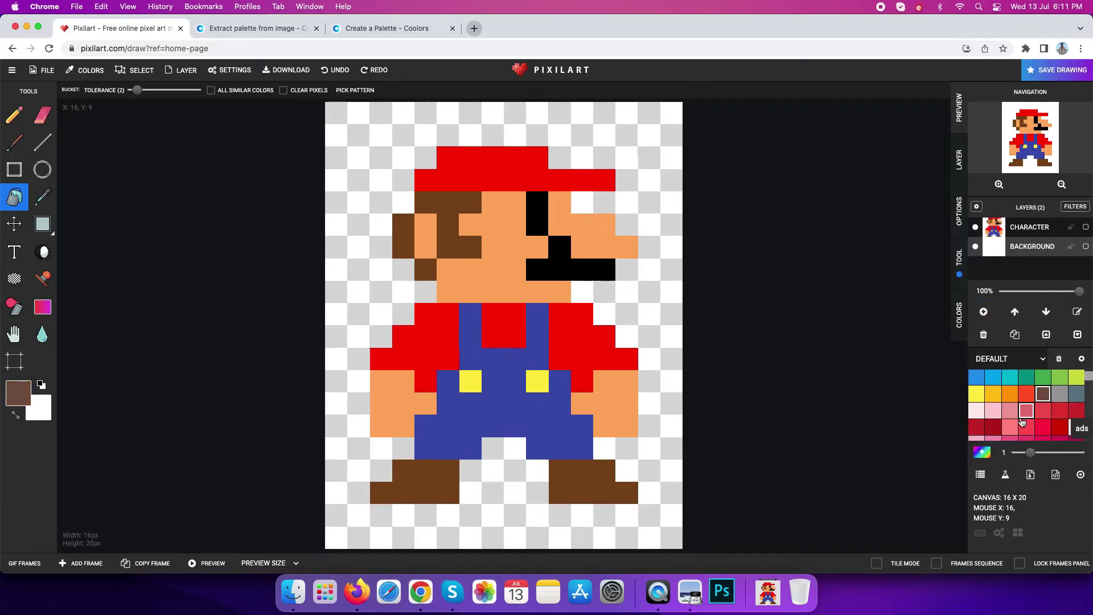
click(993, 410)
click(648, 204)
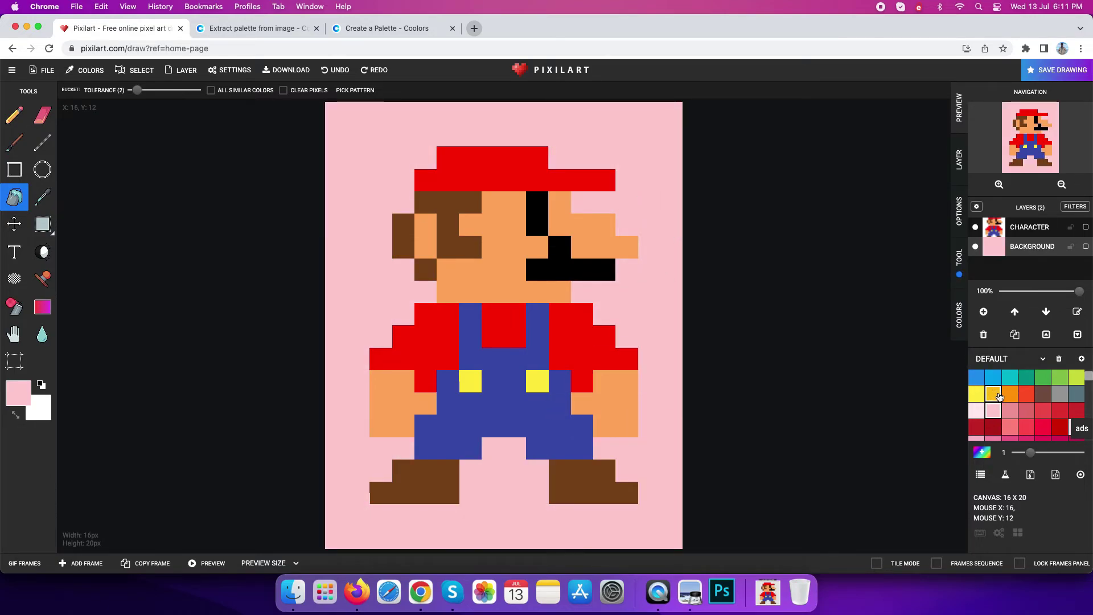
scroll(999, 397, up, 1)
click(994, 397)
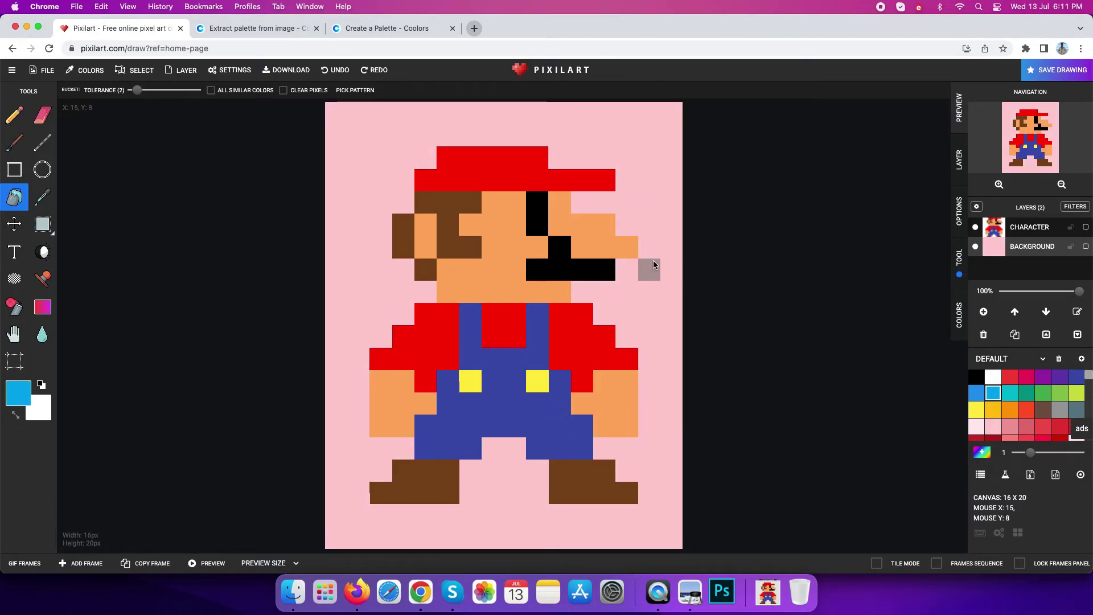
click(652, 267)
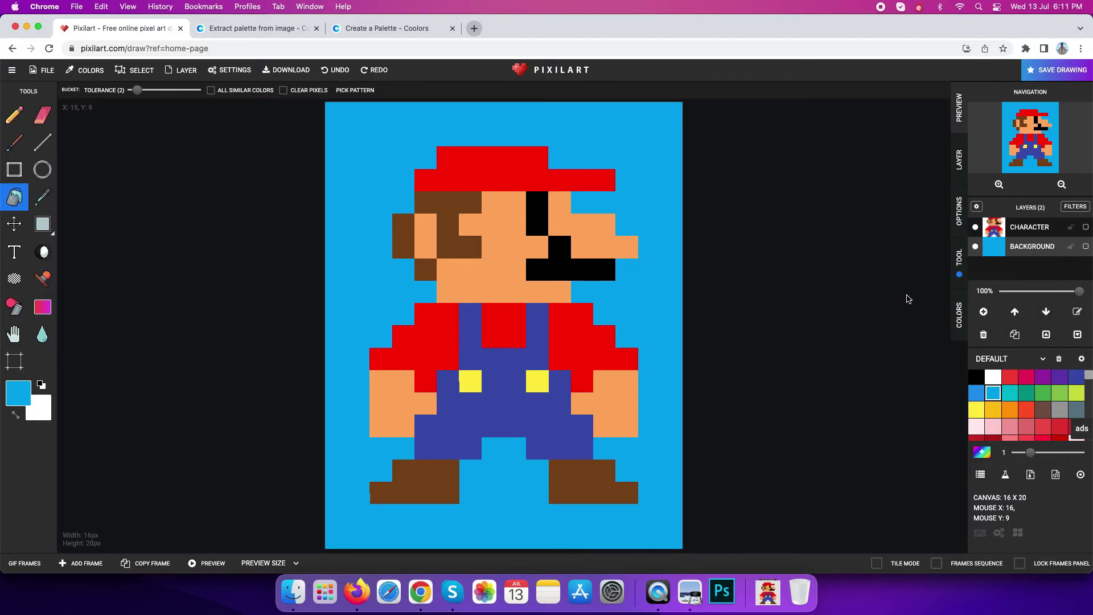
click(44, 73)
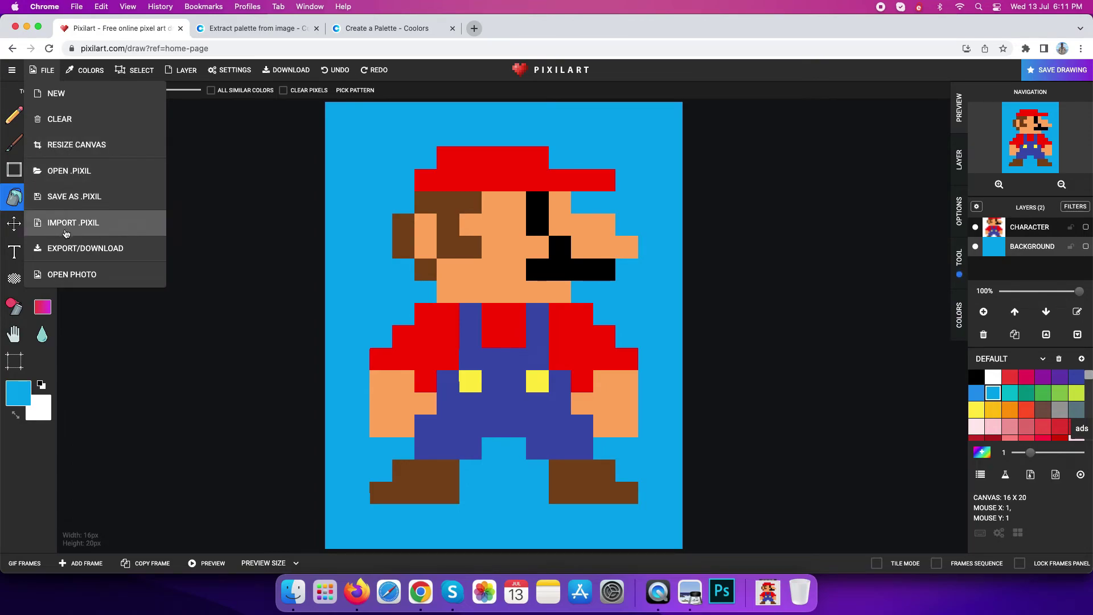
- Download the drawing as a PNG scaled x47 to 752×940 pixels
click(73, 254)
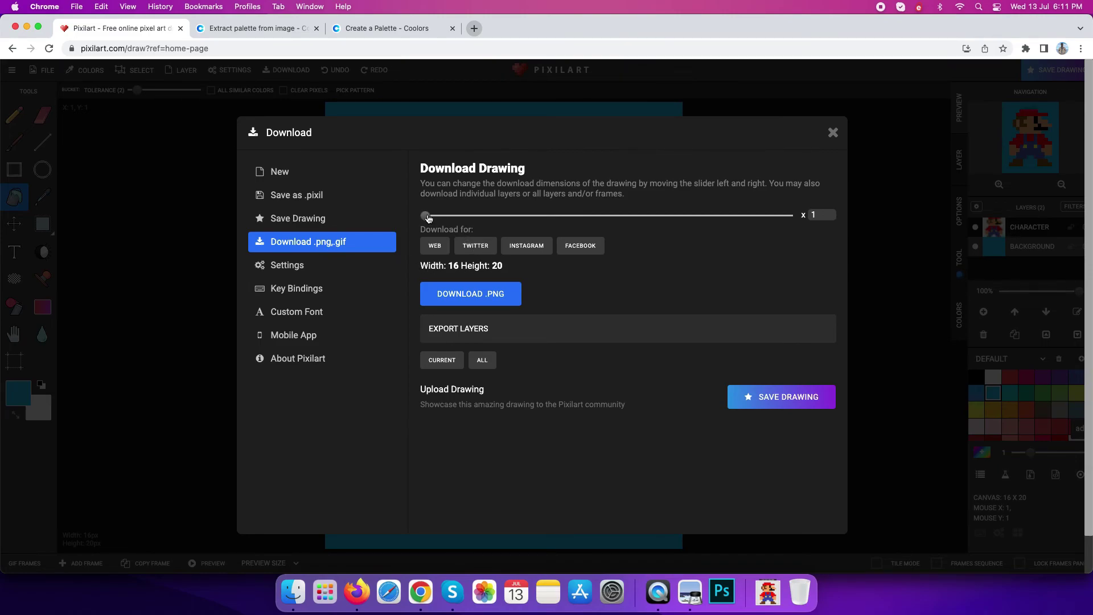
mouse_move(426, 216)
mouse_down()
mouse_move(477, 216)
mouse_move(460, 216)
mouse_up()
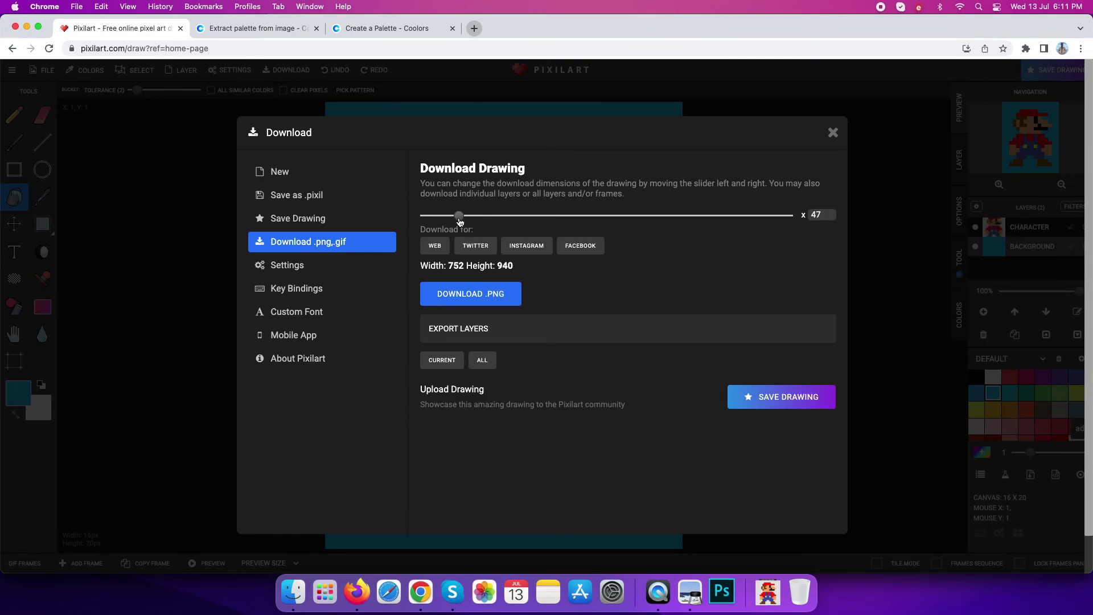
click(472, 296)
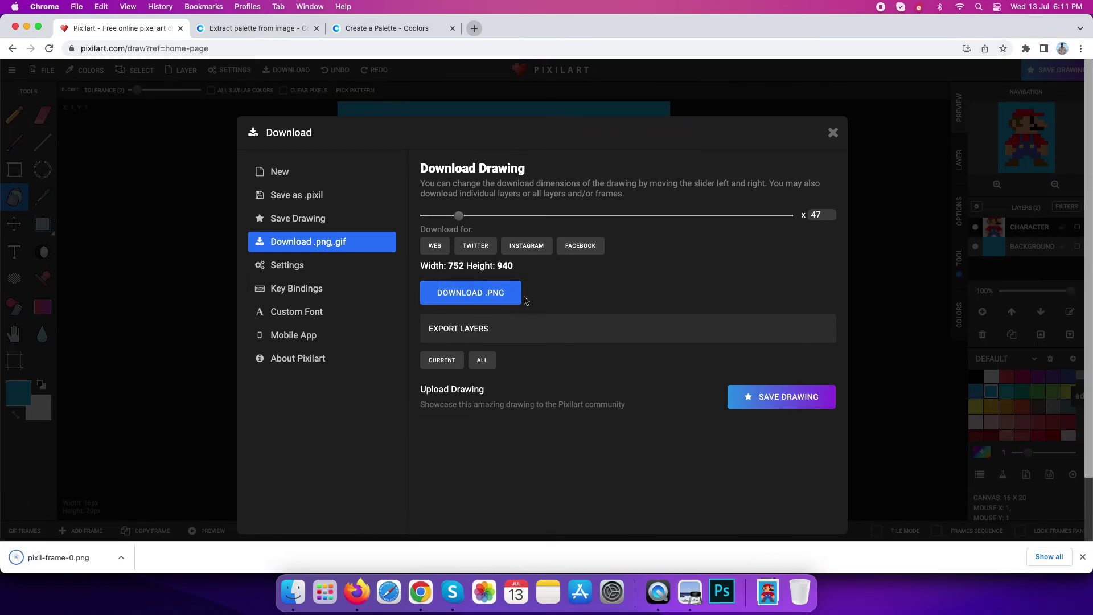
- Dismiss the download settings and open pixil-frame-0.png from Downloads in Preview
click(833, 134)
click(294, 592)
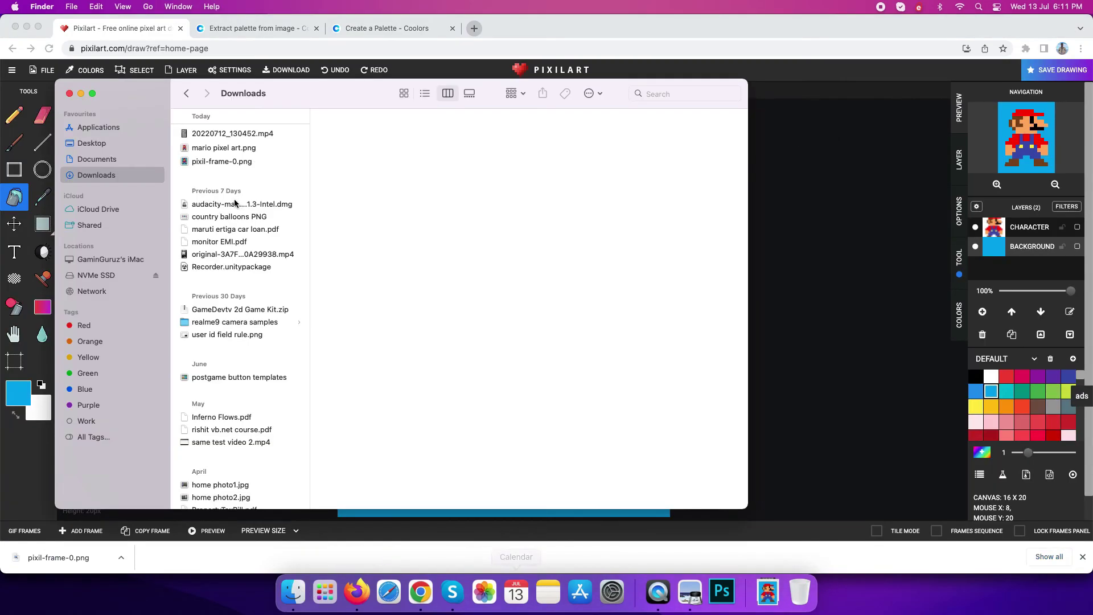
double_click(222, 161)
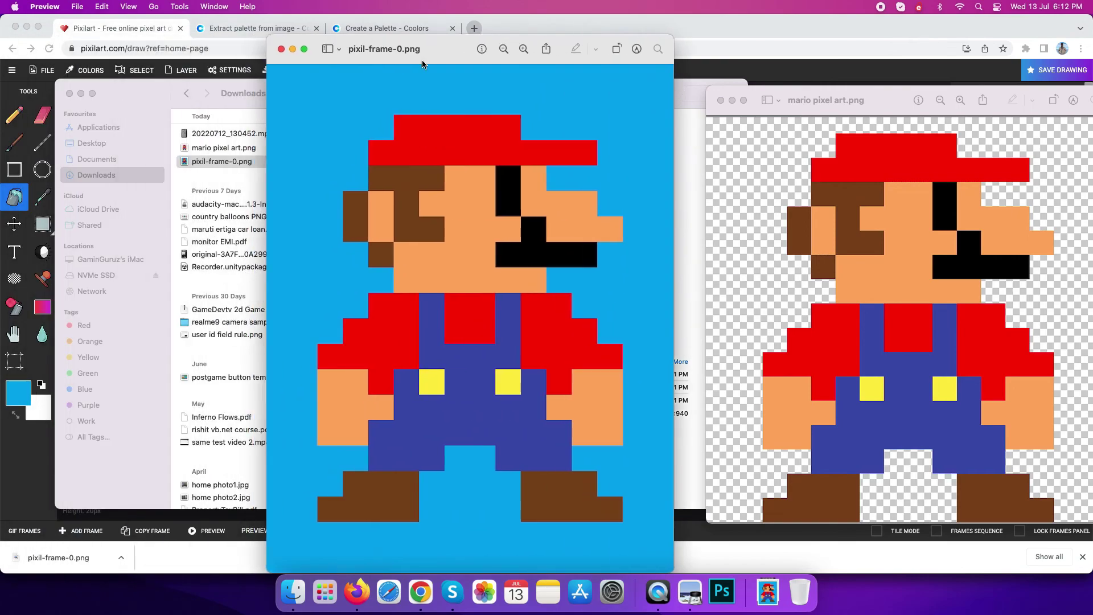
- Place the exported image and the mario pixel art.png reference side by side
mouse_move(178, 57)
mouse_down()
mouse_move(487, 59)
mouse_move(160, 41)
mouse_up()
click(70, 95)
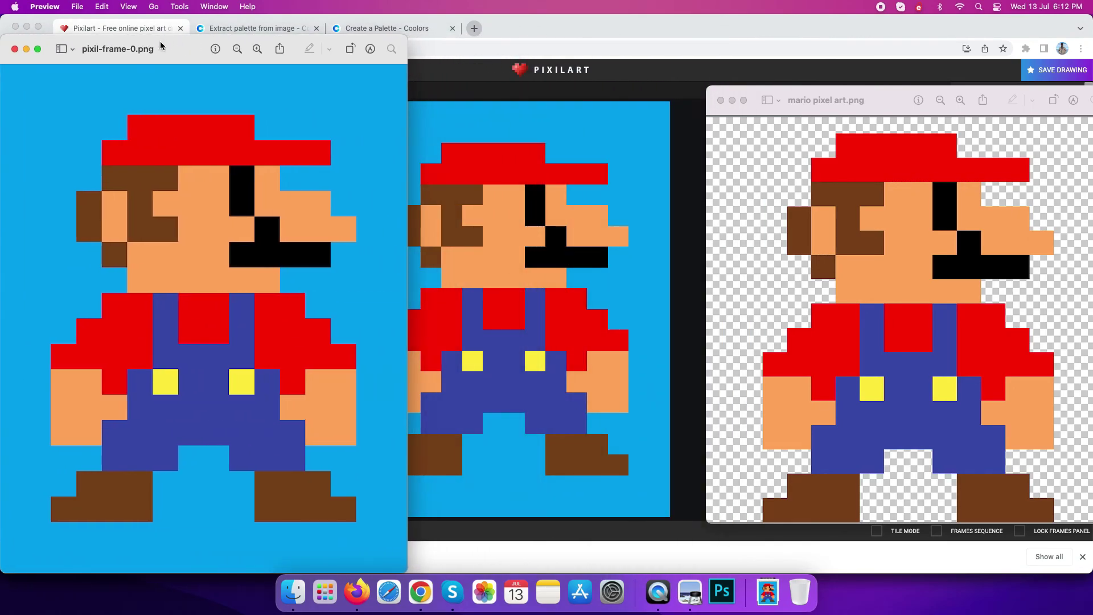
drag(835, 99, 794, 79)
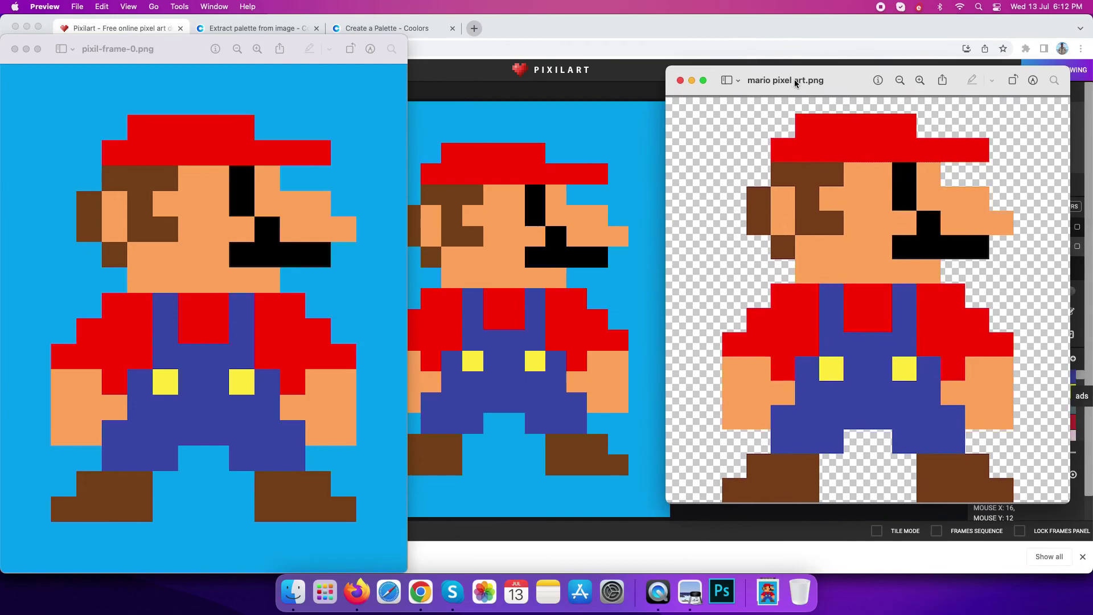